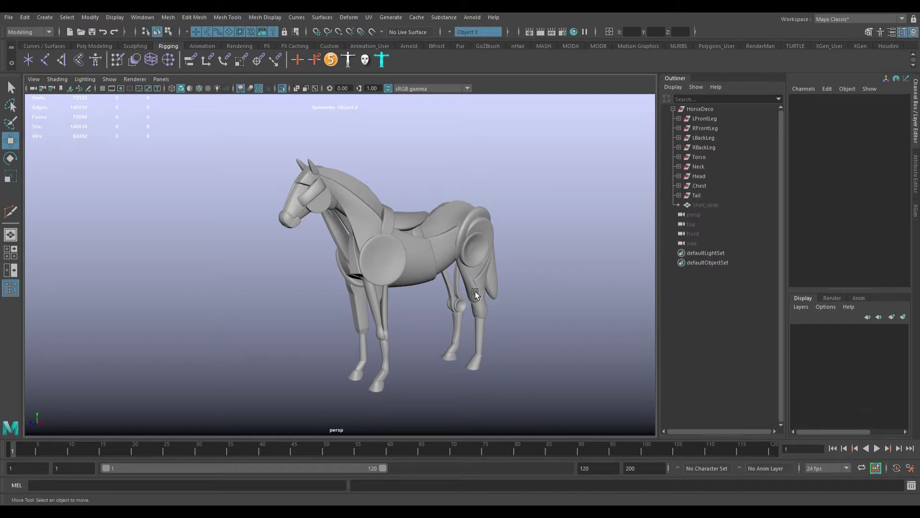
View the horse model from several sides and open the AdvancedSkeleton tool.
alt+right_drag(475, 294, 497, 297)
alt+drag(497, 298, 472, 297)
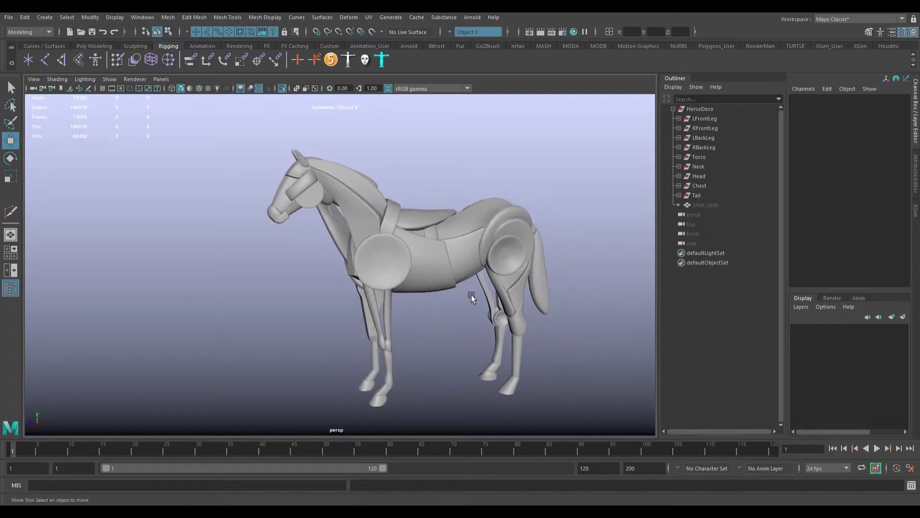
alt+drag(230, 186, 320, 218)
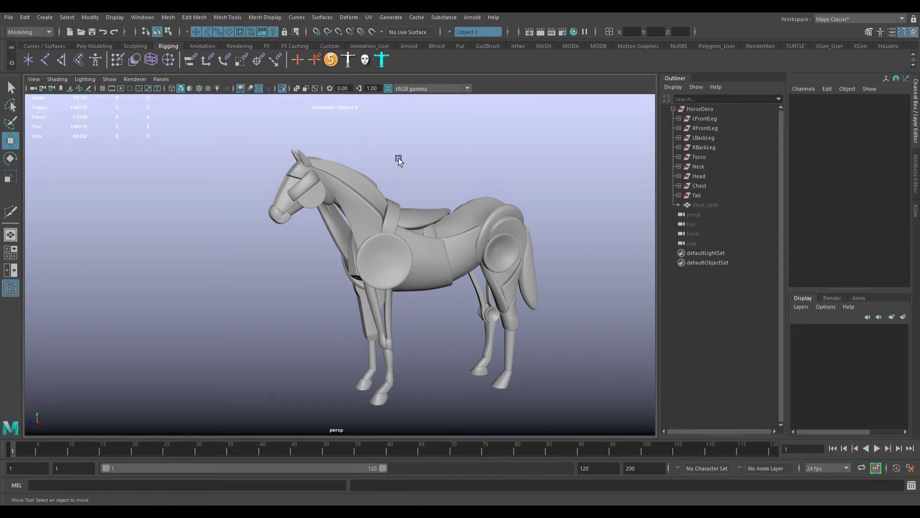
alt+drag(397, 155, 402, 153)
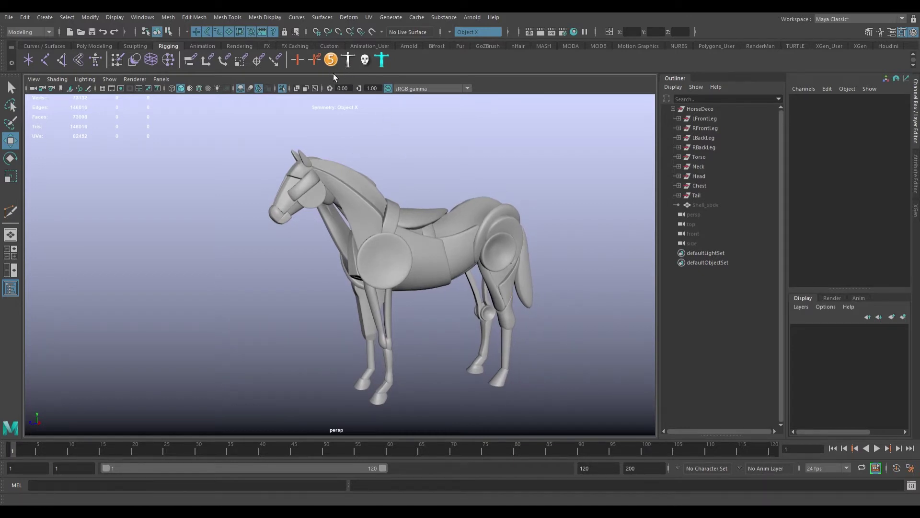
key(ctrl+z)
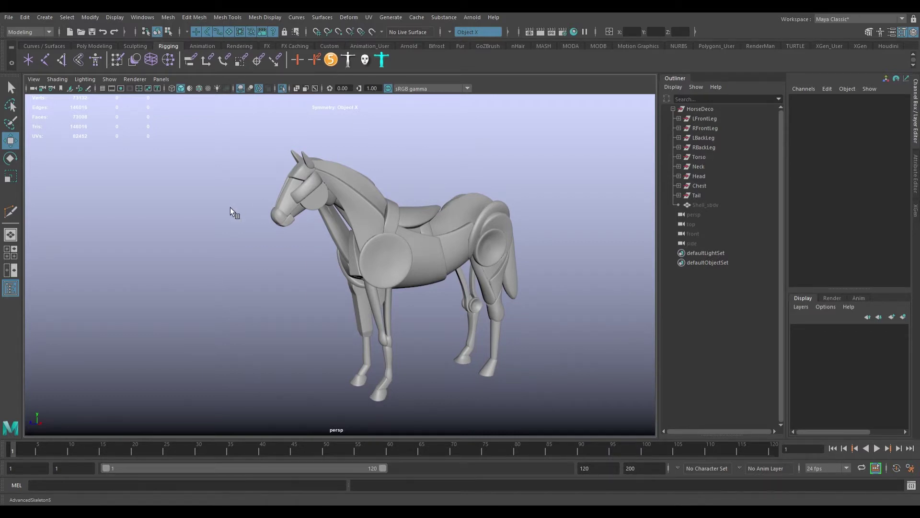
alt+drag(459, 222, 398, 197)
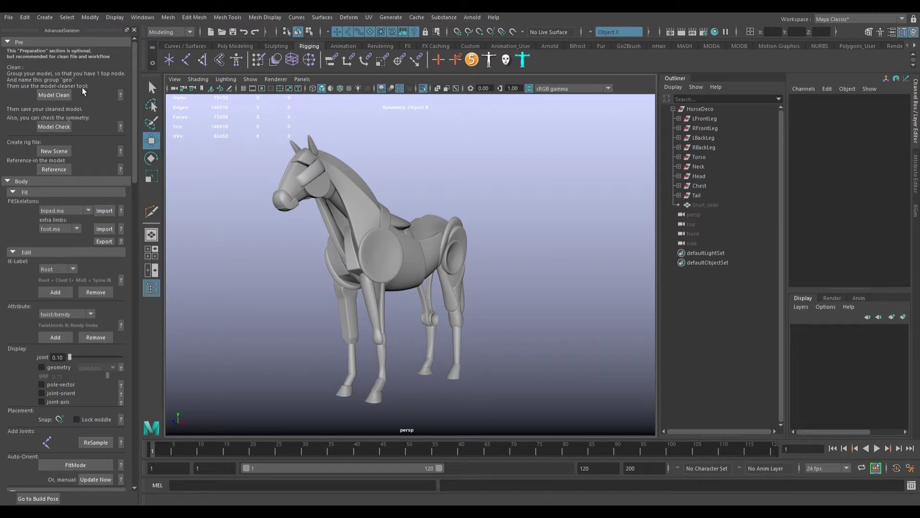
Look through the preparation, Fit, Edit and Build sections of the AdvancedSkeleton tool.
scroll(80, 96, down, 5)
scroll(85, 44, up, 5)
scroll(35, 258, down, 3)
scroll(71, 150, up, 3)
scroll(49, 90, down, 3)
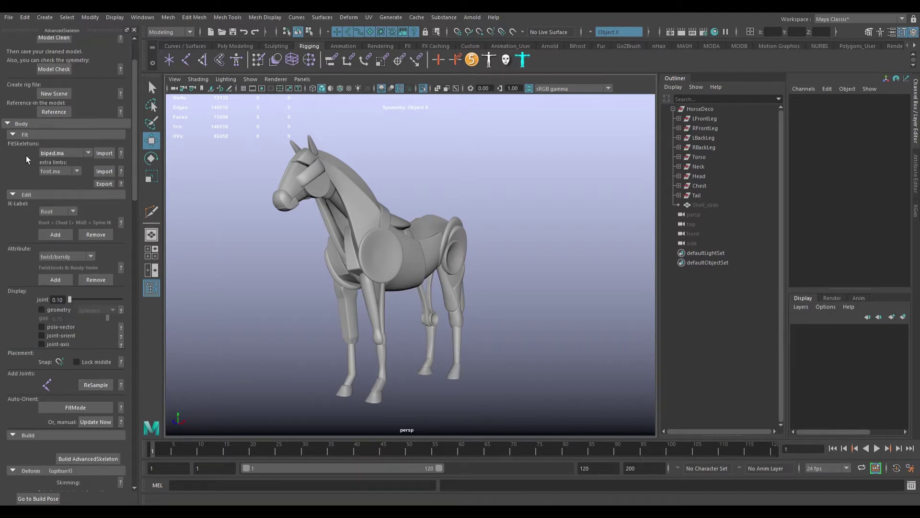
drag(134, 162, 140, 141)
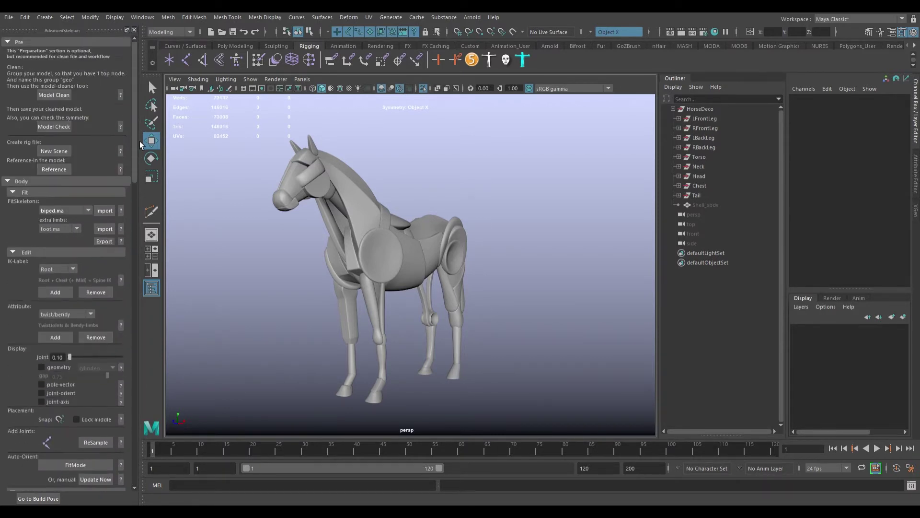
Examine the horse's front half up close, picking the inner neck piece and the left cheek piece.
alt+drag(412, 269, 378, 268)
alt+drag(342, 172, 309, 214)
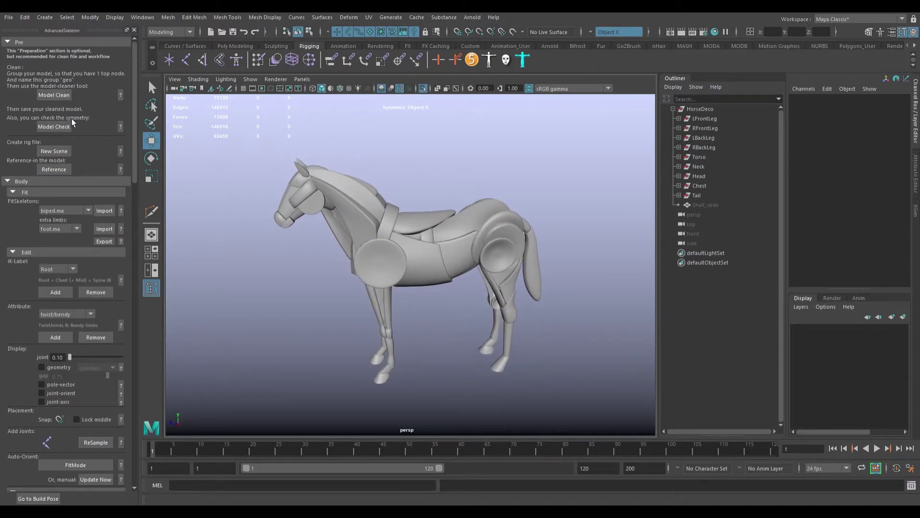
alt+drag(314, 194, 334, 206)
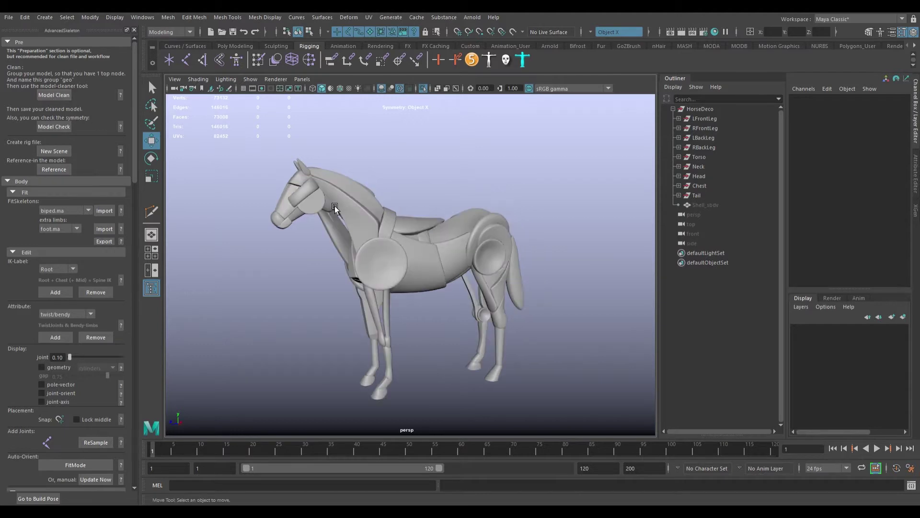
alt+right_drag(334, 206, 407, 262)
alt+drag(408, 261, 493, 258)
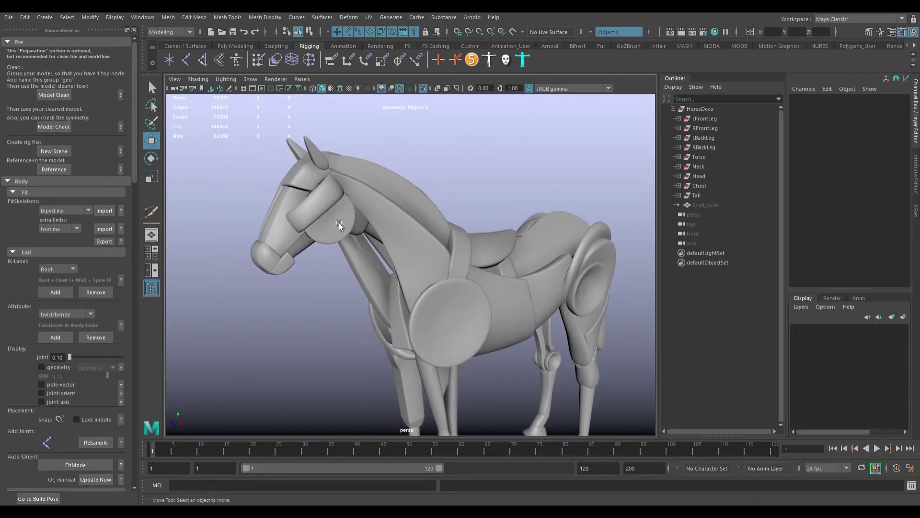
click(327, 209)
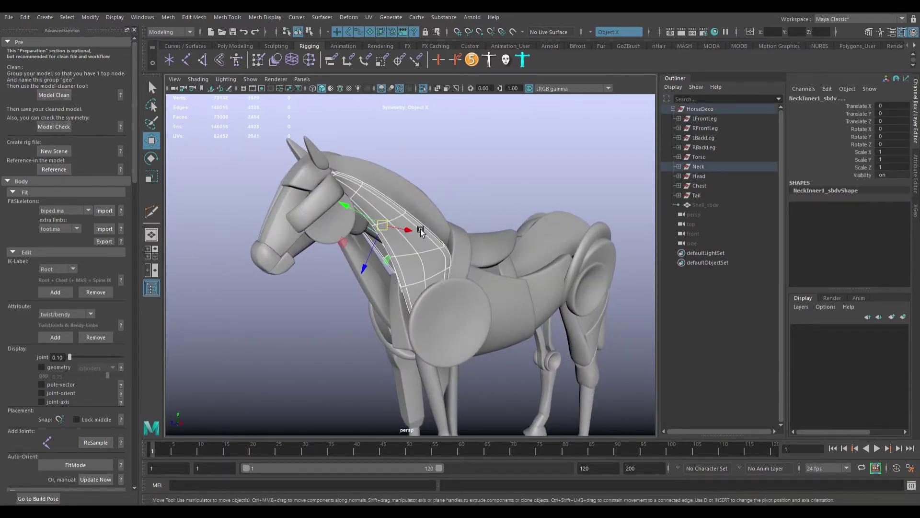
alt+drag(356, 229, 327, 223)
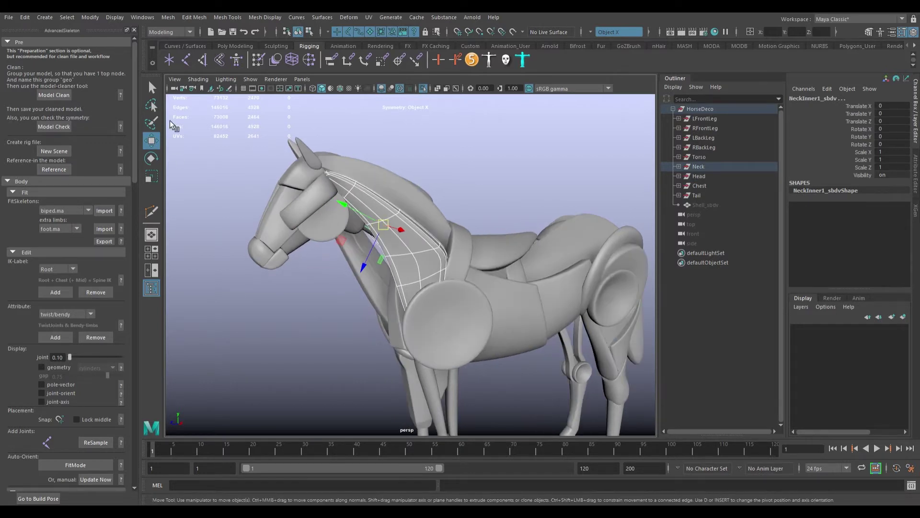
alt+drag(270, 205, 282, 207)
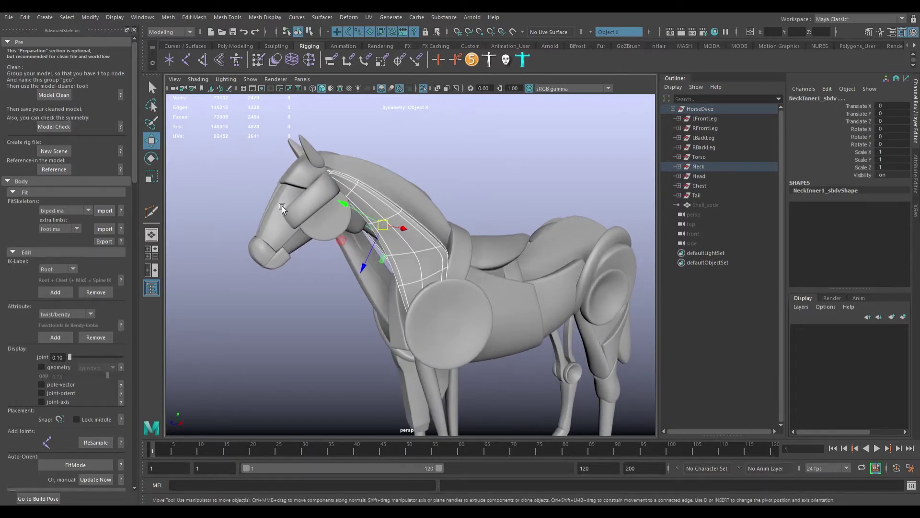
click(297, 228)
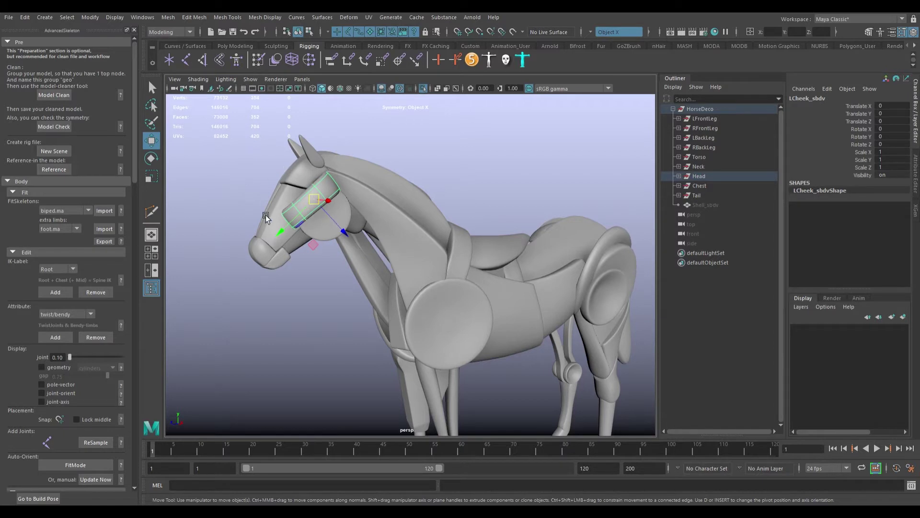
Pick individual face, shoulder, torso and upper neck pieces to examine how the horse is divided.
key(q)
click(297, 175)
click(284, 217)
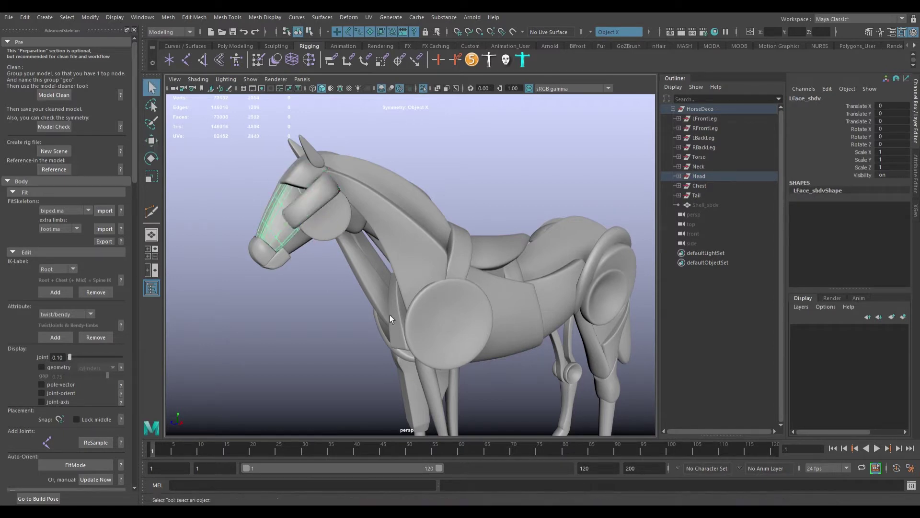
click(434, 313)
click(486, 262)
click(424, 205)
key(e)
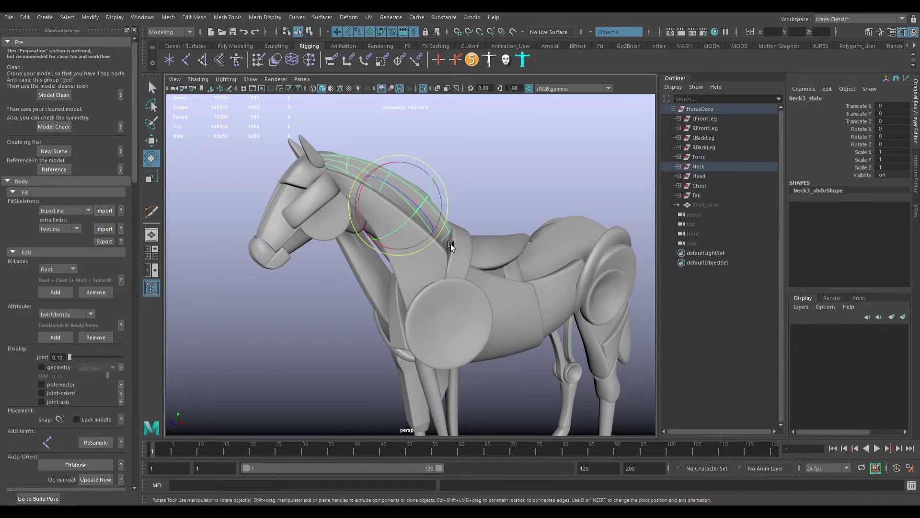
Try rotating the selected cheek, face and mouth pieces of the horse's head.
scroll(451, 243, up, 3)
key(q)
click(315, 211)
scroll(309, 216, down, 3)
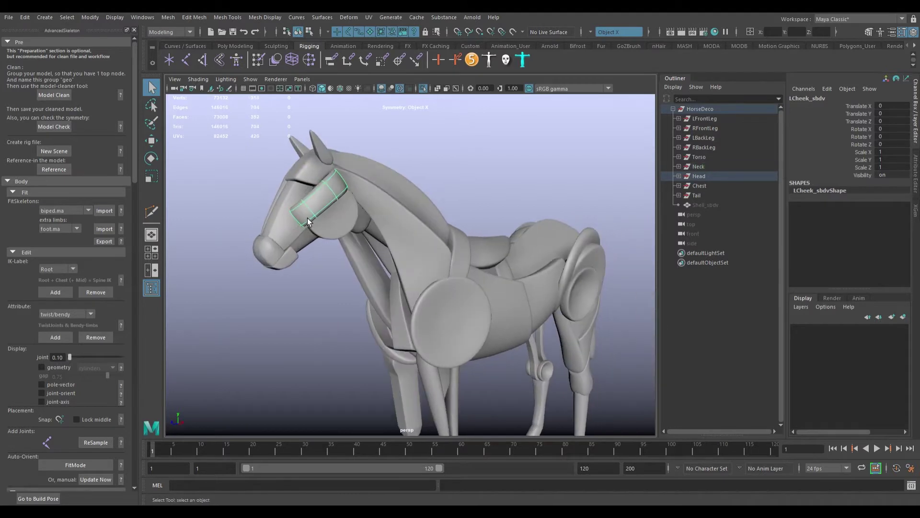
key(e)
click(278, 219)
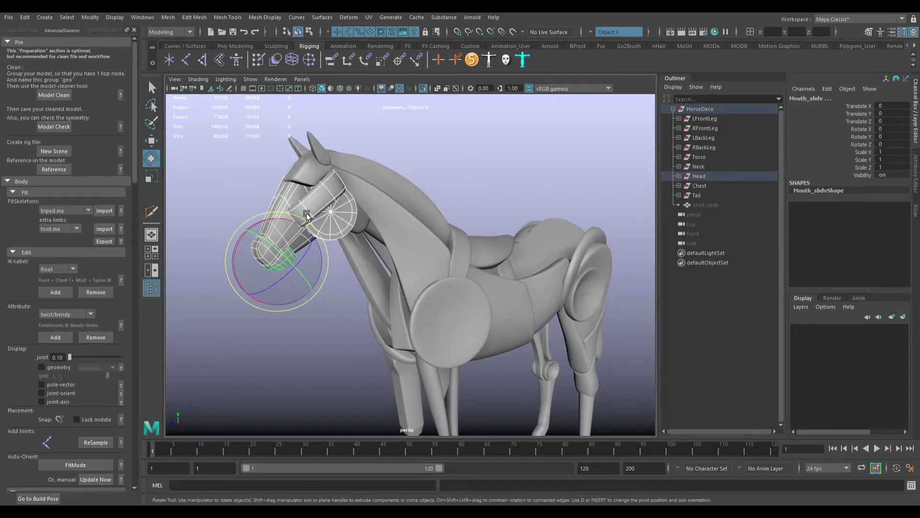
drag(264, 244, 235, 274)
alt+drag(320, 260, 303, 255)
key(ctrl+z)
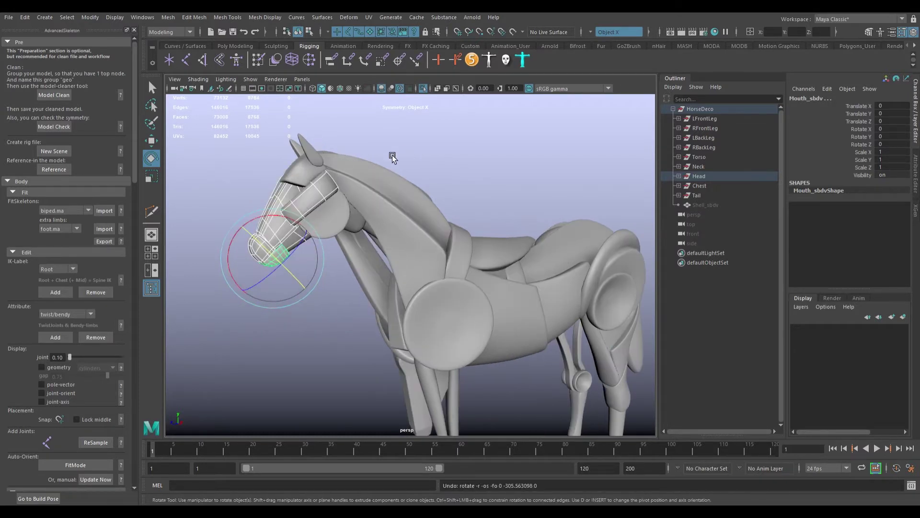
Select the whole Head group and try rotating it about the X axis.
alt+drag(365, 175, 353, 150)
alt+drag(365, 220, 303, 248)
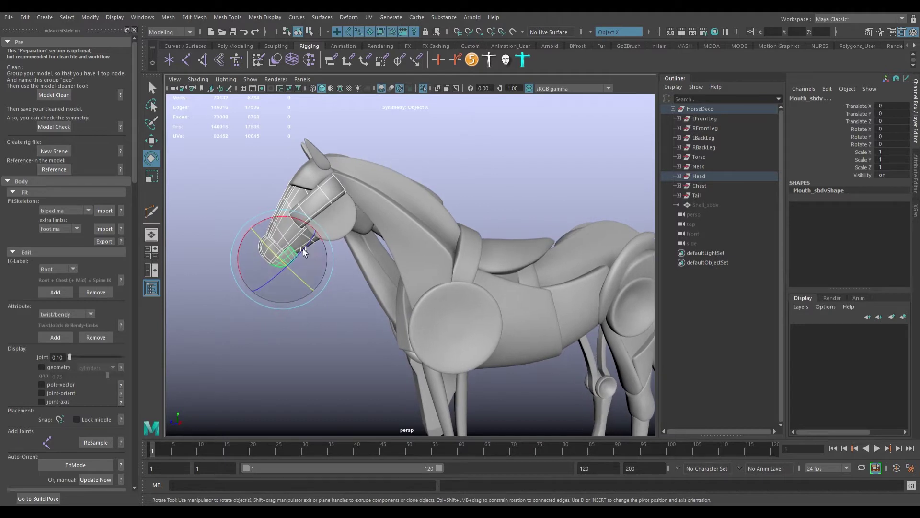
click(312, 194)
key(Up)
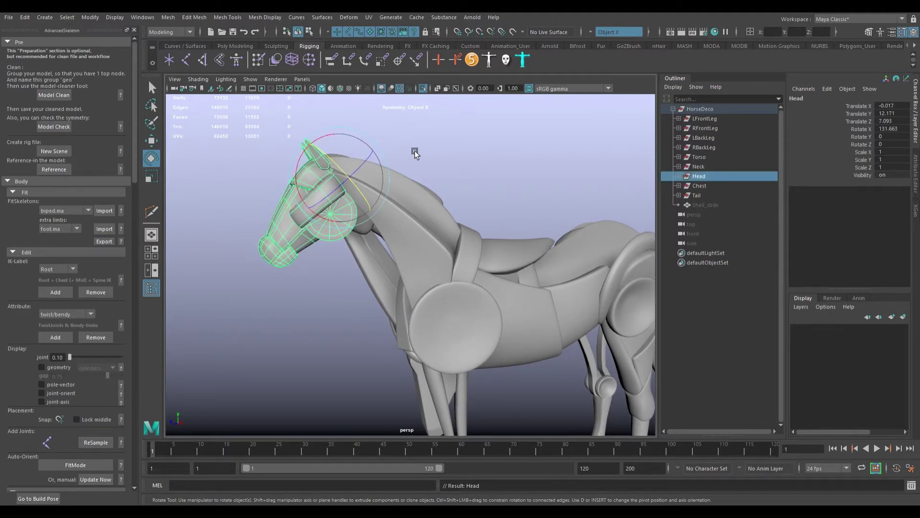
mouse_move(335, 221)
mouse_down()
mouse_move(317, 206)
mouse_move(347, 237)
mouse_move(318, 232)
mouse_move(311, 214)
mouse_move(328, 214)
mouse_move(307, 213)
mouse_move(334, 228)
mouse_up()
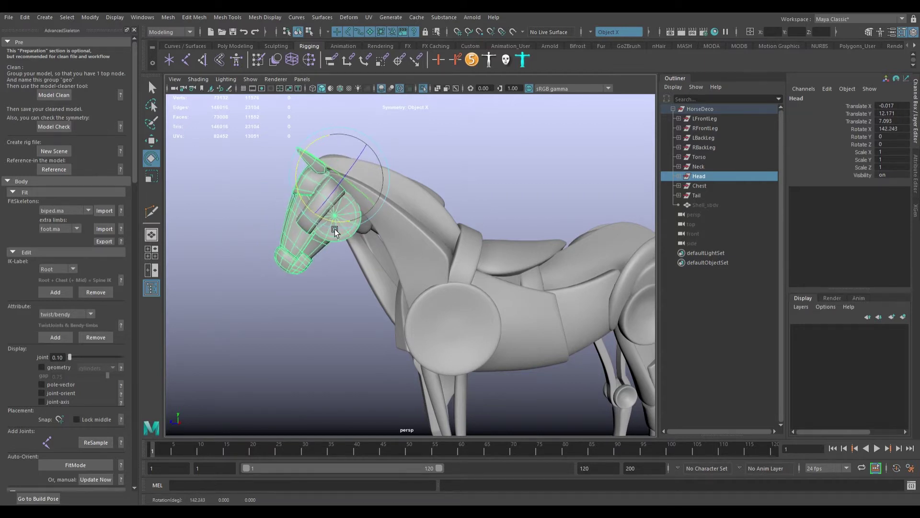
key(q)
key(e)
drag(272, 241, 335, 240)
key(ctrl+z)
key(ctrl+z)
key(ctrl+z)
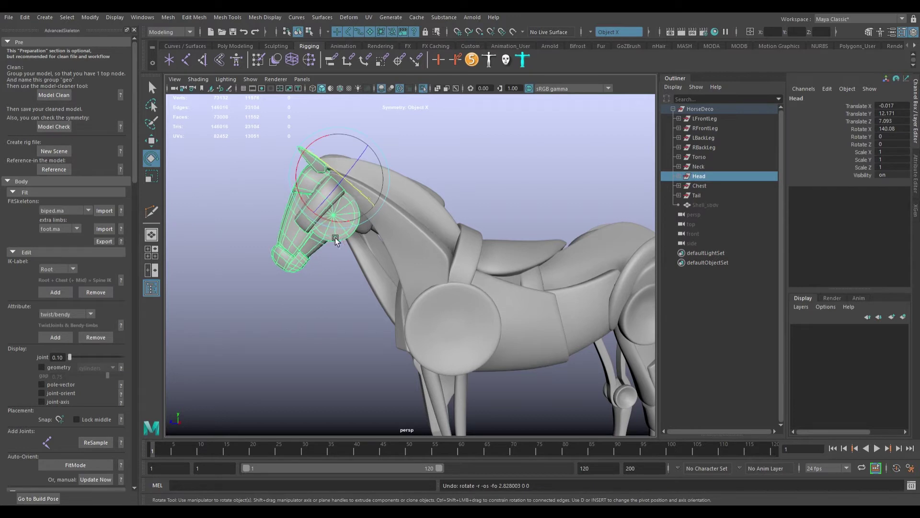
Freeze the Head group's transformations and try rotating the left cheek piece about Z.
key(g)
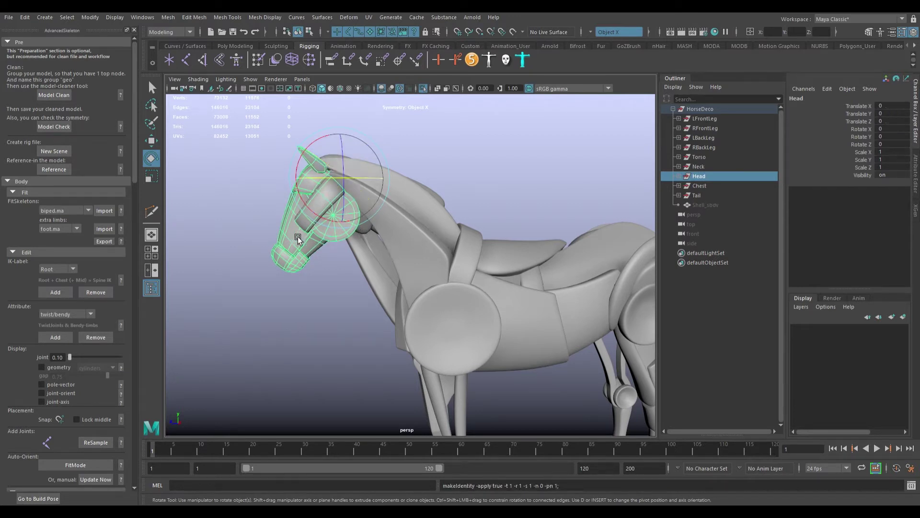
click(334, 208)
drag(333, 206, 329, 144)
Undo the cheek rotation, the frozen transformations and the head rotation.
key(ctrl+z)
key(ctrl+z)
key(ctrl+z)
key(ctrl+z)
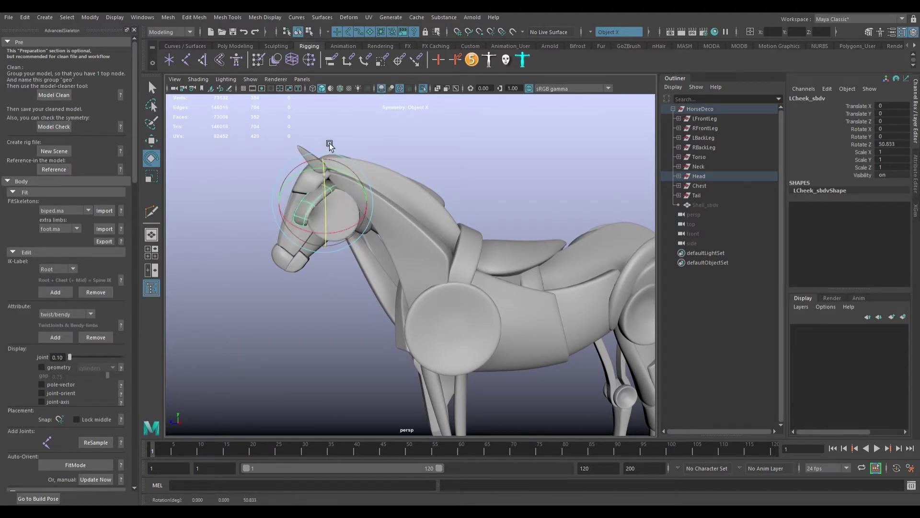
key(ctrl+z)
key(ctrl+z)
key(ctrl+z)
key(ctrl+z)
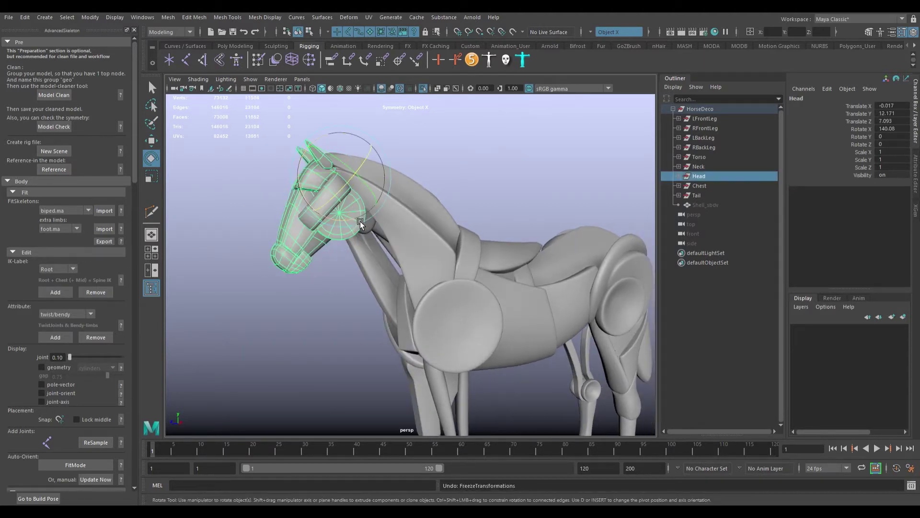
key(ctrl+z)
Deselect the Head group and look over the whole horse model.
alt+drag(371, 222, 392, 241)
alt+right_drag(393, 241, 306, 253)
mouse_move(306, 253)
alt+mouse_down()
mouse_move(294, 241)
mouse_move(323, 265)
mouse_move(401, 272)
mouse_move(484, 298)
mouse_move(307, 244)
alt+mouse_up()
alt+middle_drag(431, 263, 409, 255)
alt+right_drag(420, 257, 454, 283)
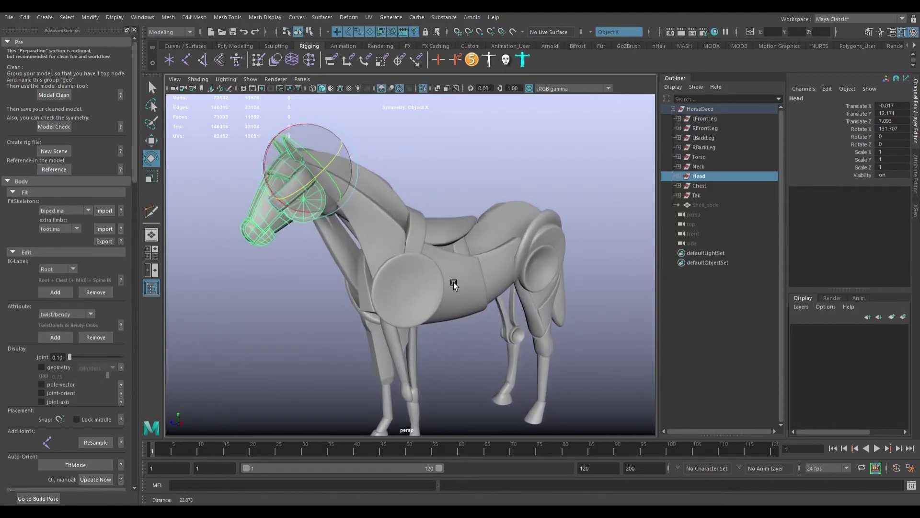
alt+drag(453, 284, 193, 163)
click(583, 245)
alt+drag(584, 245, 432, 248)
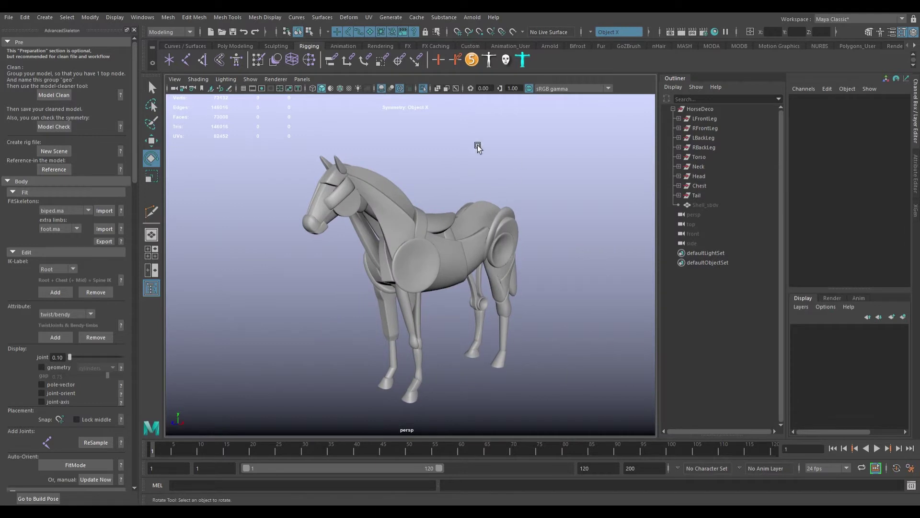
alt+drag(536, 277, 517, 271)
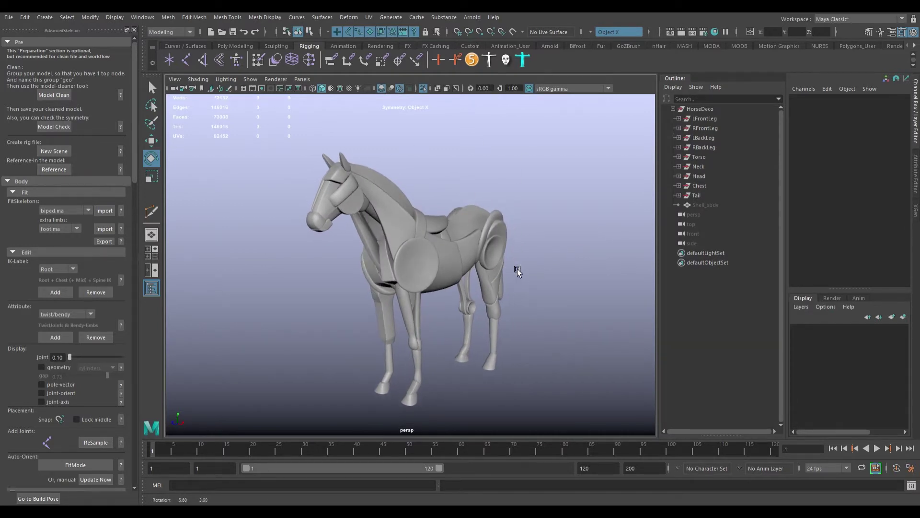
Unhide the Shell_sbdv mesh in the HorseDeco group.
click(719, 206)
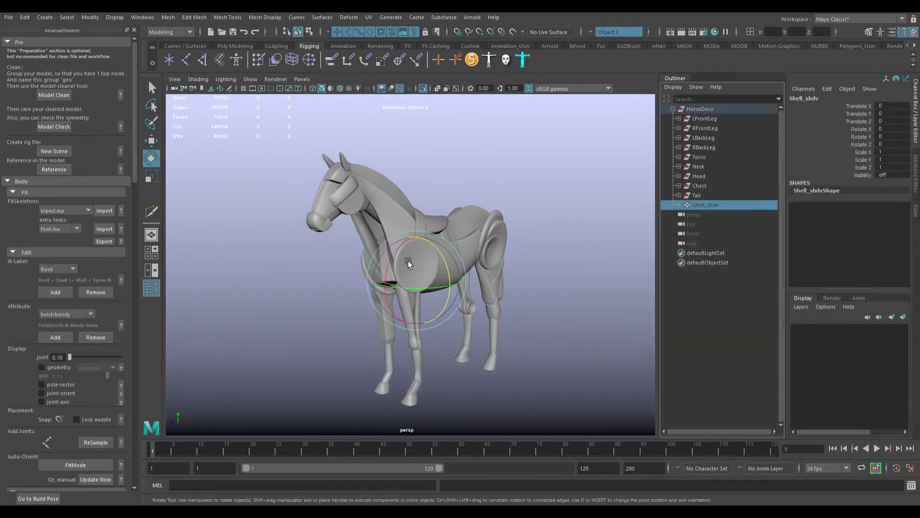
key(h)
alt+drag(468, 328, 481, 333)
Try moving the Shell_sbdv mesh about 3.551 along X, beside the decorative horse, and inspect it.
key(w)
drag(461, 289, 499, 298)
click(522, 193)
alt+drag(558, 227, 390, 267)
alt+middle_drag(441, 283, 419, 271)
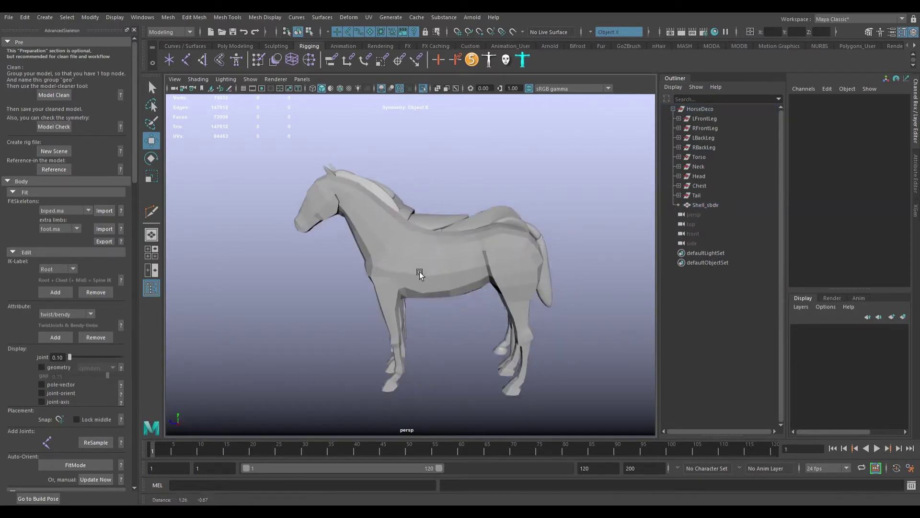
Try moving the Shell_sbdv mesh farther from the decorative horse, to about 6.146 in X.
alt+drag(419, 272, 464, 272)
click(470, 283)
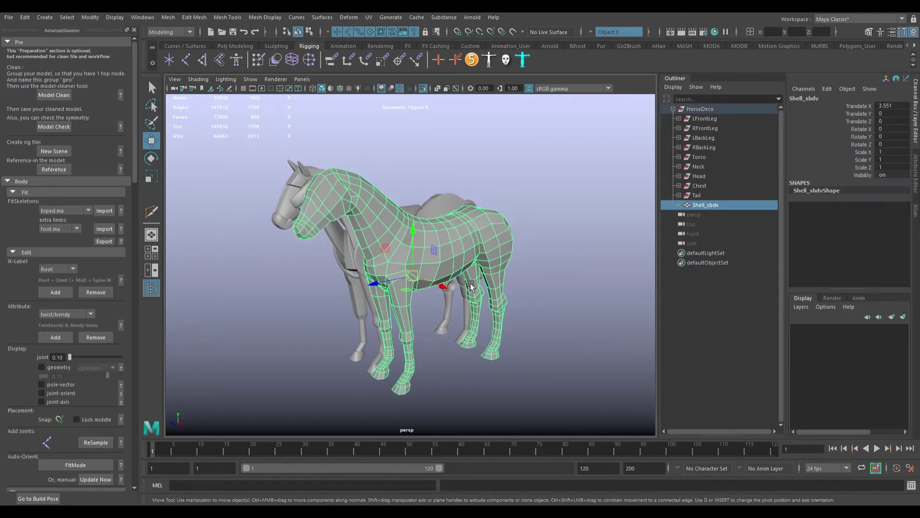
mouse_move(470, 282)
middle_down()
mouse_move(454, 289)
mouse_move(477, 300)
middle_up()
alt+drag(476, 300, 515, 311)
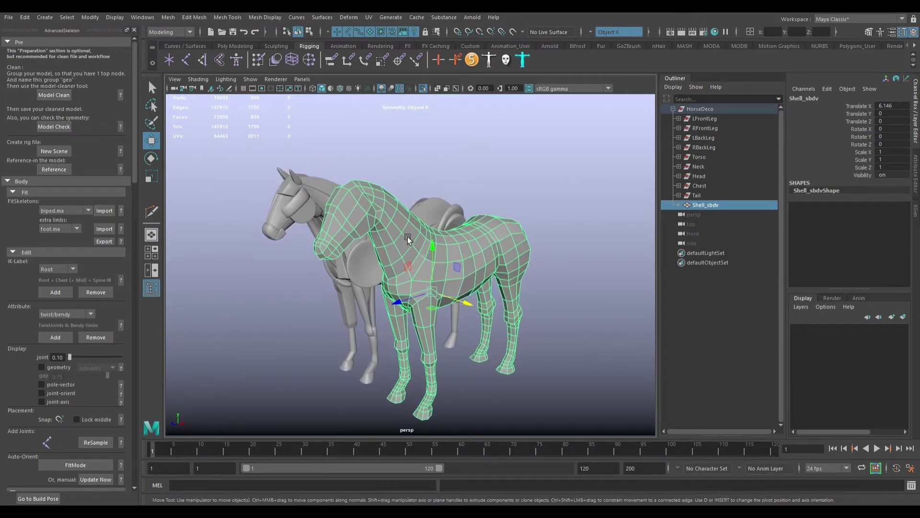
middle_drag(407, 237, 381, 237)
Undo the X moves of the Shell_sbdv mesh.
click(576, 230)
key(ctrl+z)
key(ctrl+z)
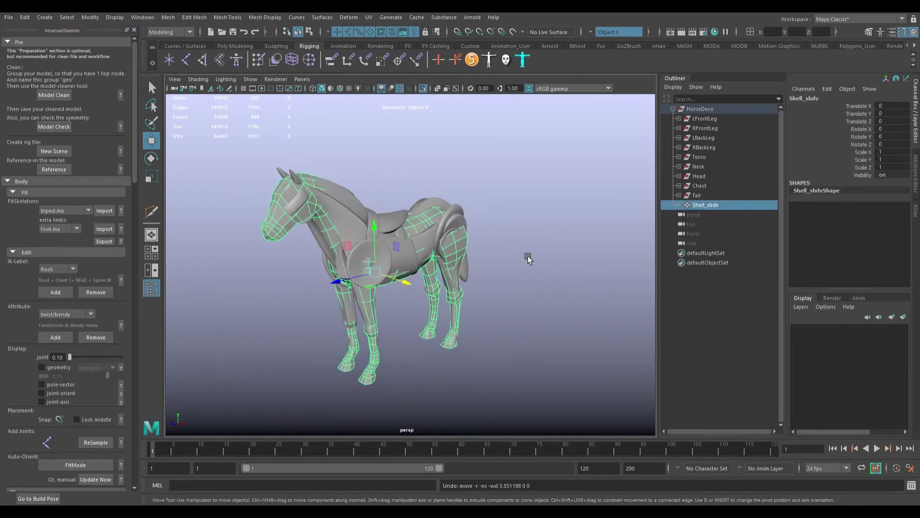
Select the plate on the side of the horse's neck to examine it against the shell.
alt+right_drag(528, 257, 539, 274)
alt+drag(539, 274, 530, 281)
alt+drag(383, 235, 358, 238)
scroll(380, 242, up, 2)
click(356, 175)
click(356, 208)
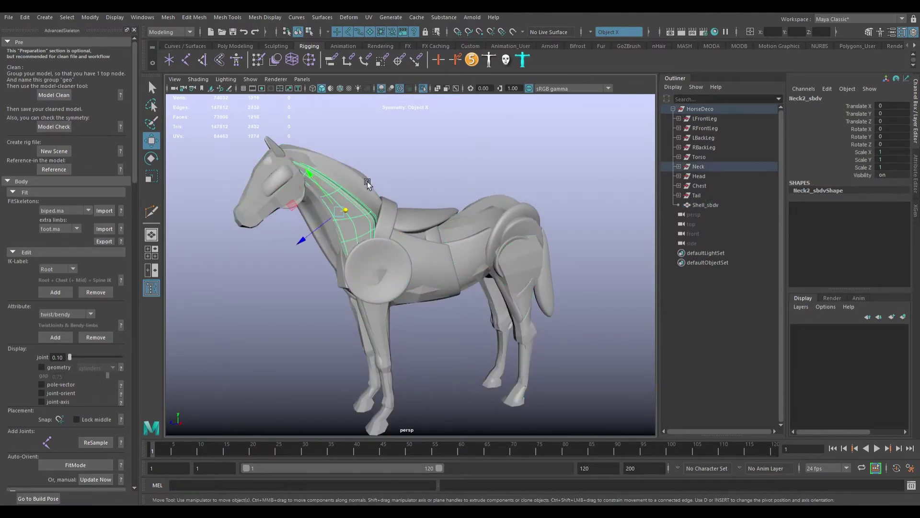
Select the plates on the side and along the crest of the horse's neck to examine them against the shell.
click(367, 183)
alt+middle_drag(394, 214, 414, 248)
alt+drag(413, 248, 391, 246)
click(371, 259)
key(q)
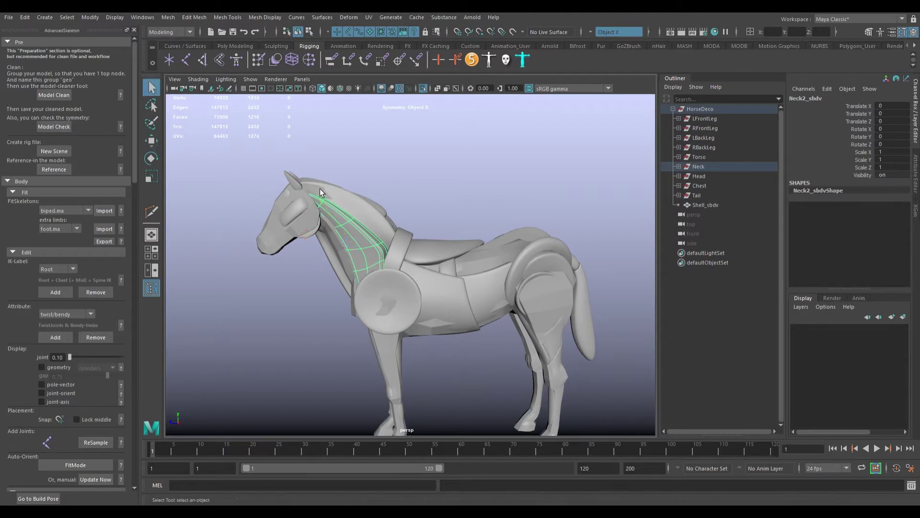
click(320, 197)
click(370, 219)
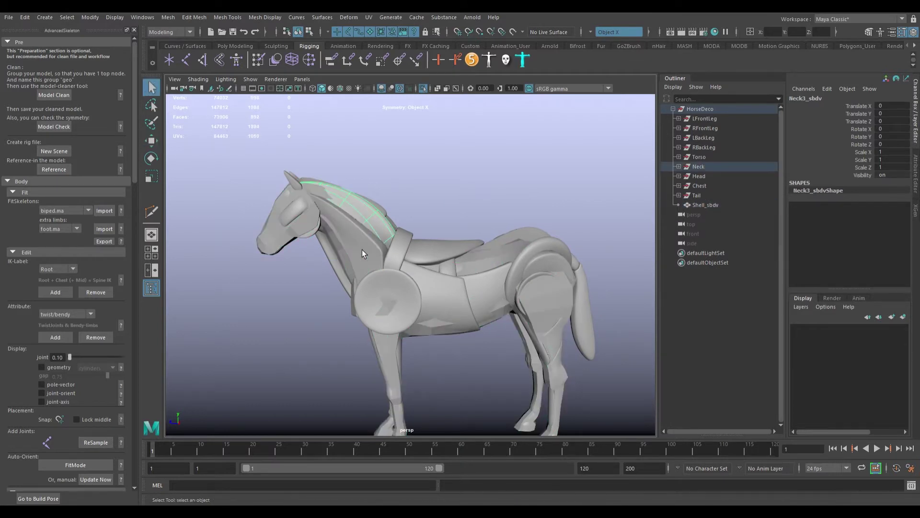
Hide the Shell_sbdv mesh so that only the decorative horse pieces are displayed.
click(326, 196)
key(ctrl+h)
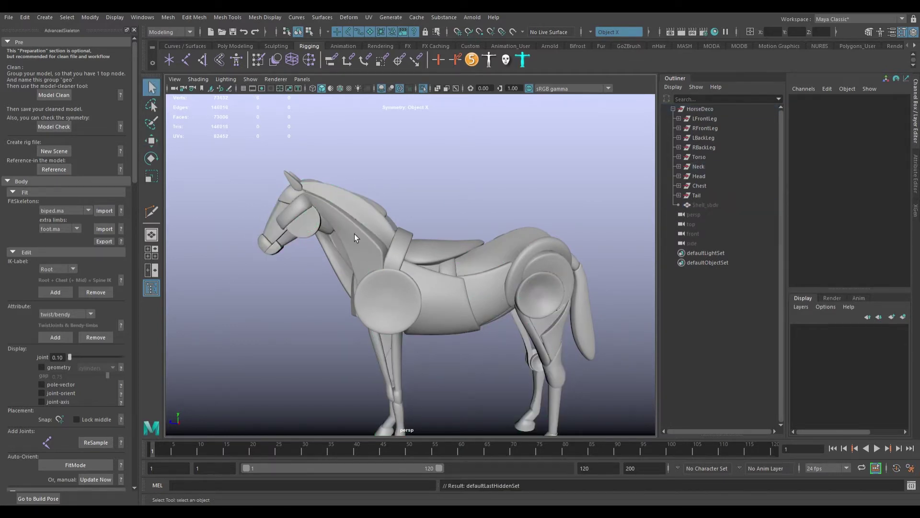
alt+drag(455, 280, 350, 175)
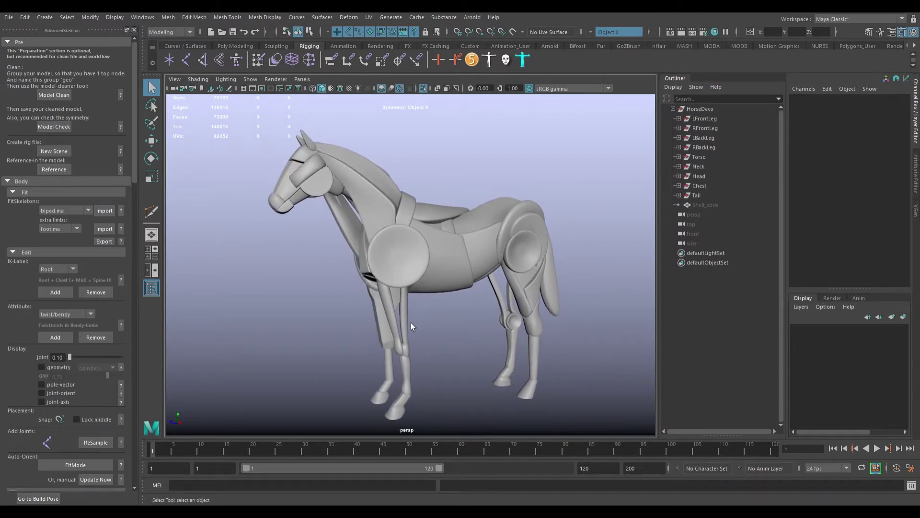
Try the Rotate tool on a front leg piece and on the plate along the neck's crest.
click(394, 318)
key(e)
drag(384, 313, 348, 191)
key(q)
click(346, 180)
key(e)
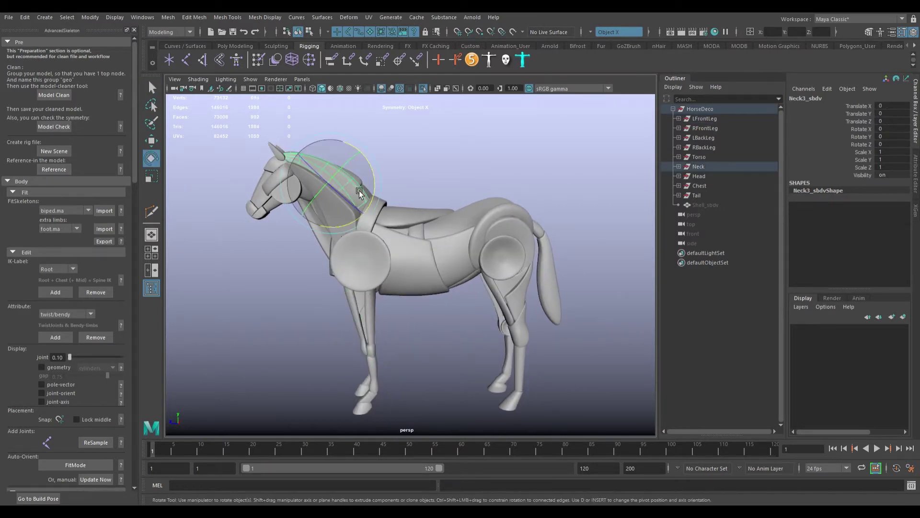
key(q)
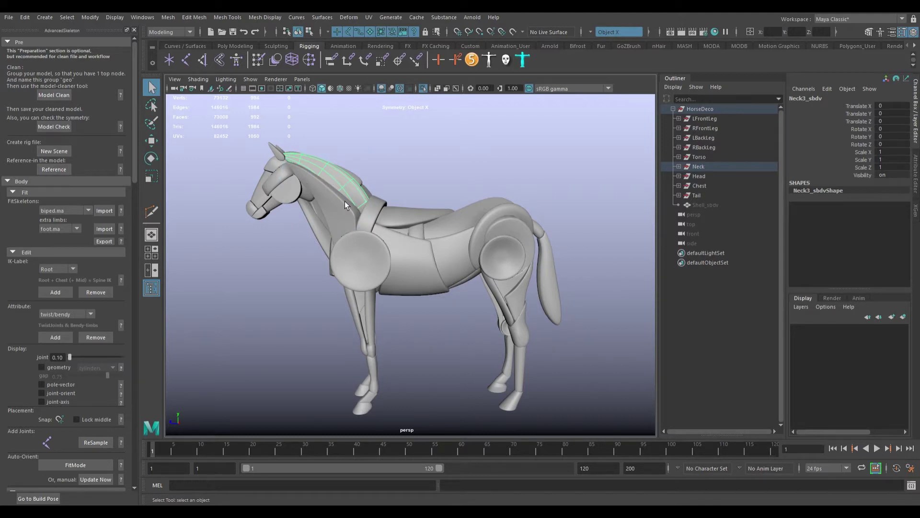
Try the Move tool on the plate along the neck's crest and undo the last change.
alt+drag(399, 225, 322, 207)
click(340, 181)
key(w)
key(ctrl+z)
Select the neck and belly plates one after another, ending with BellyPlate2_sbdv, to examine how the body is segmented.
click(359, 192)
click(406, 254)
click(456, 256)
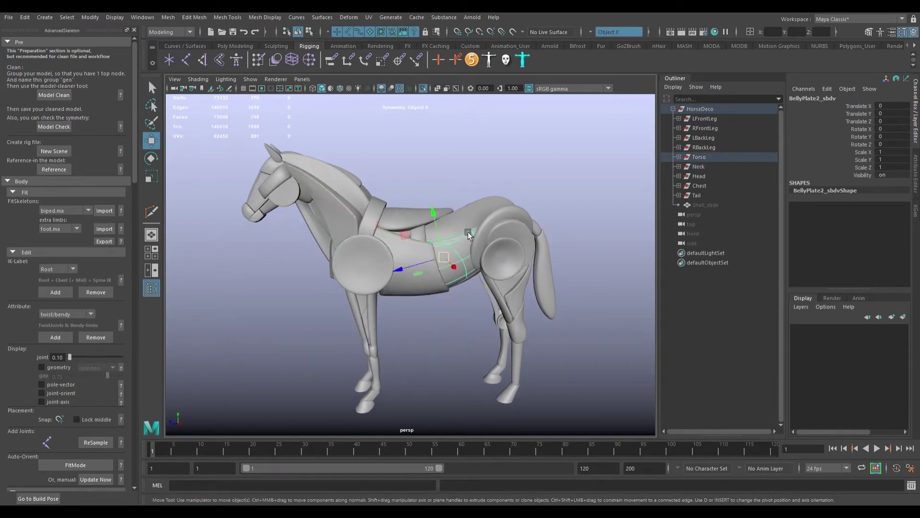
alt+drag(468, 234, 504, 199)
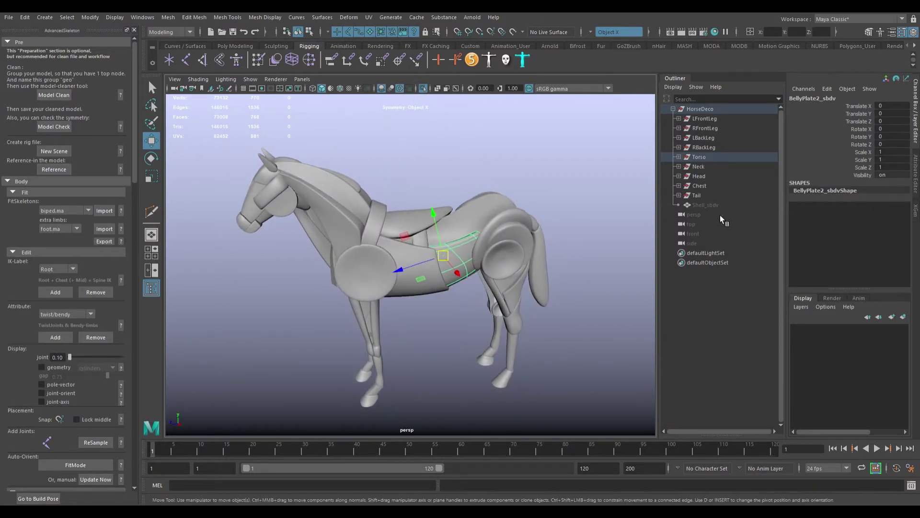
Show the hidden Shell_sbdv mesh to compare it with the decorative pieces, hide it again and clear the selection.
click(729, 208)
key(h)
alt+drag(421, 235, 466, 238)
key(h)
click(452, 207)
alt+drag(452, 207, 392, 150)
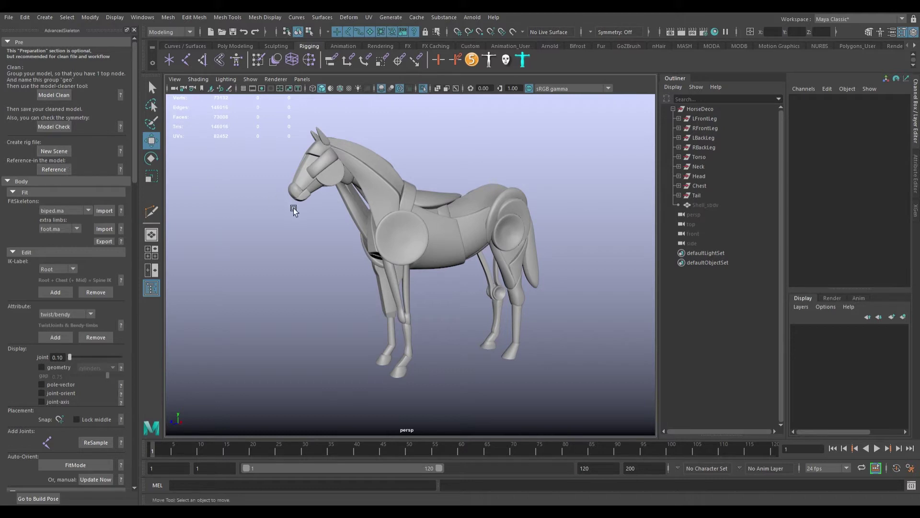
Save the horse model scene as HorseModel2.ma.
key(ctrl+s)
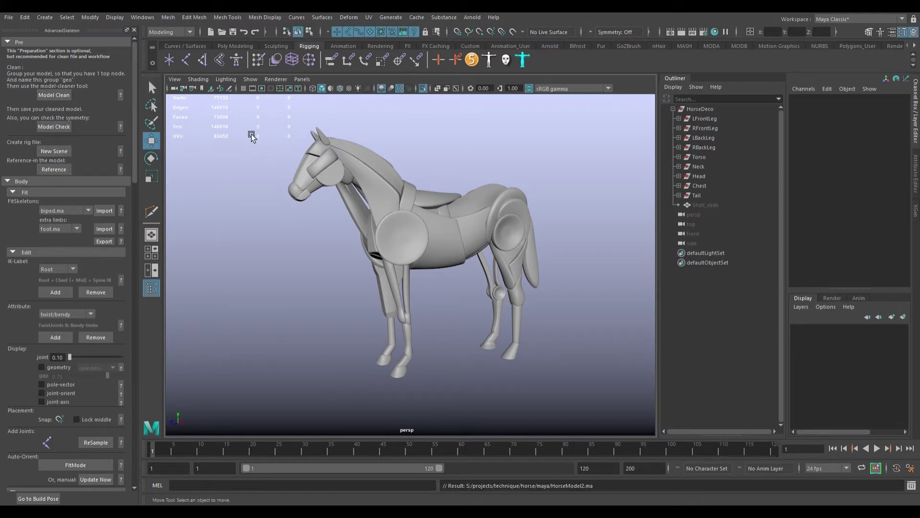
alt+drag(446, 204, 451, 204)
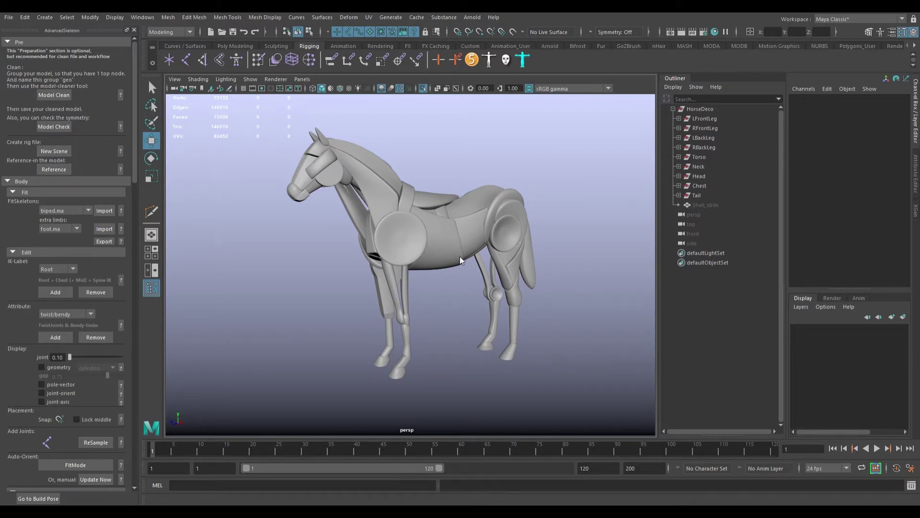
Start a new scene and reference the horse model into it with the model namespace, expanding its HorseDeco group.
key(ctrl+n)
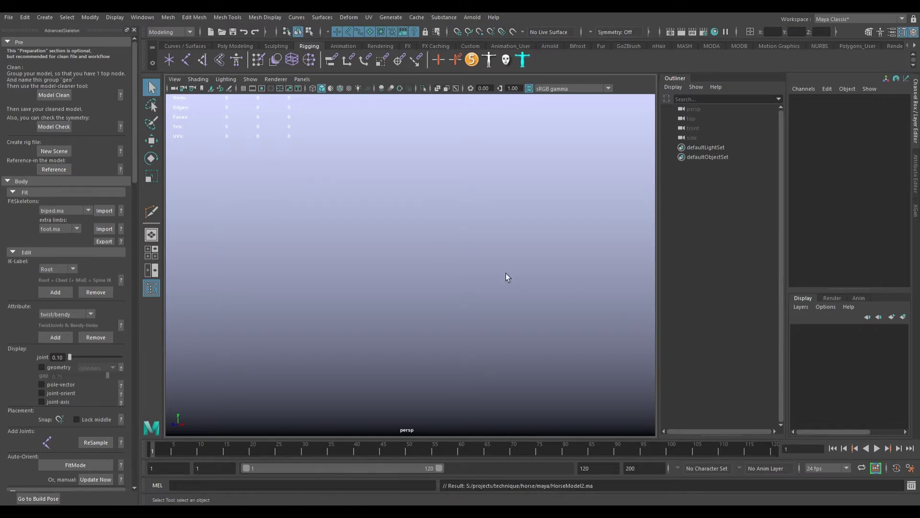
alt+drag(421, 240, 474, 316)
alt+drag(404, 283, 298, 269)
alt+right_drag(297, 269, 343, 284)
click(674, 148)
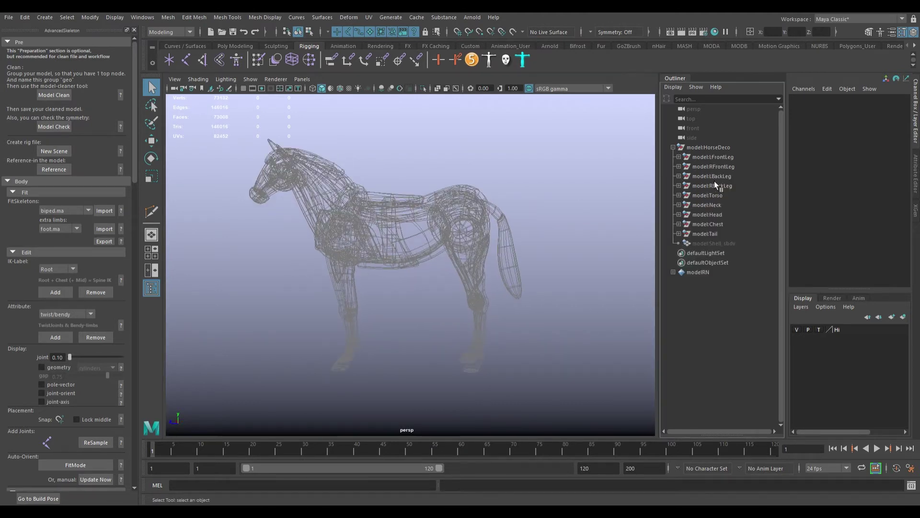
Examine the referenced wireframe horse from several angles.
alt+drag(540, 226, 580, 227)
alt+right_drag(497, 217, 516, 235)
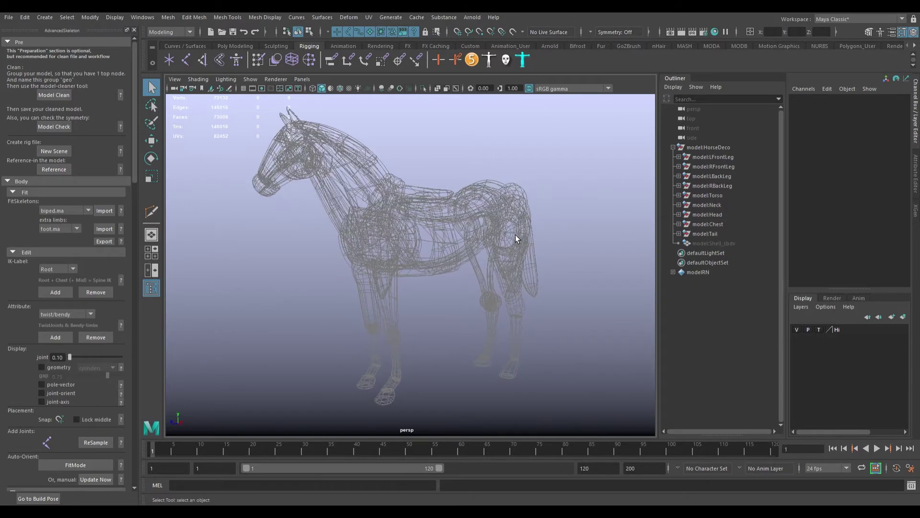
alt+middle_drag(516, 235, 474, 238)
alt+drag(407, 223, 436, 206)
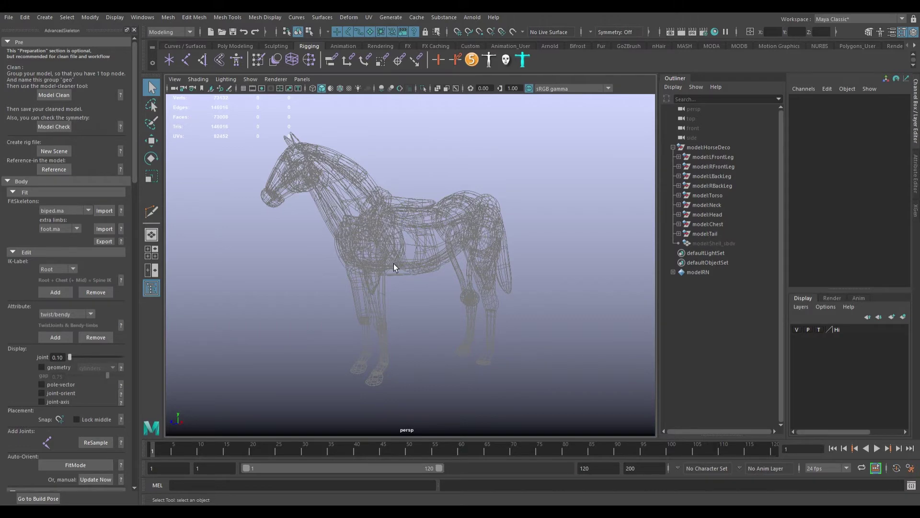
mouse_move(456, 282)
alt+mouse_down()
mouse_move(396, 300)
mouse_move(424, 292)
mouse_move(387, 291)
mouse_move(422, 301)
mouse_move(455, 295)
alt+mouse_up()
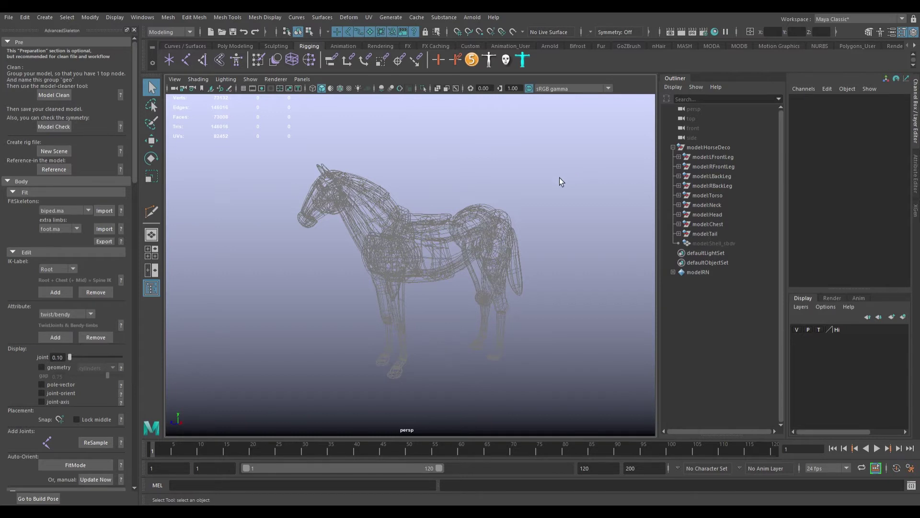
alt+right_drag(560, 179, 553, 221)
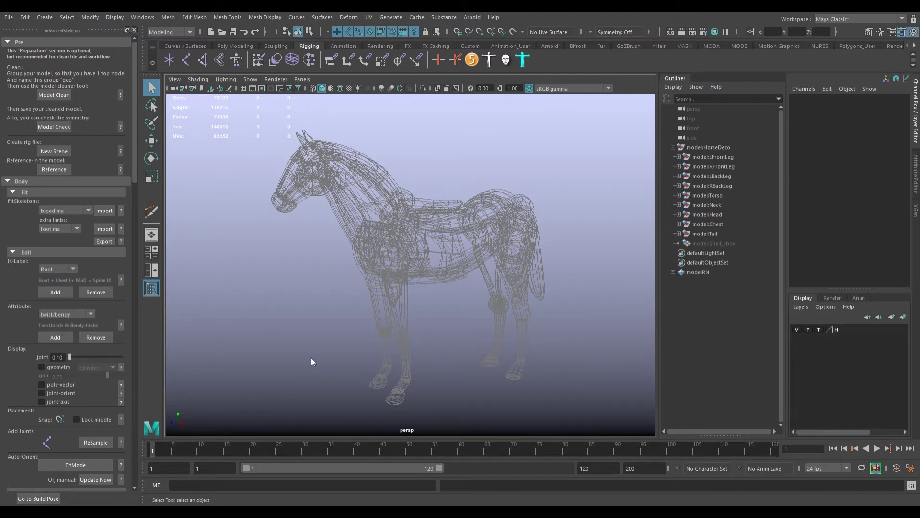
alt+drag(450, 196, 418, 187)
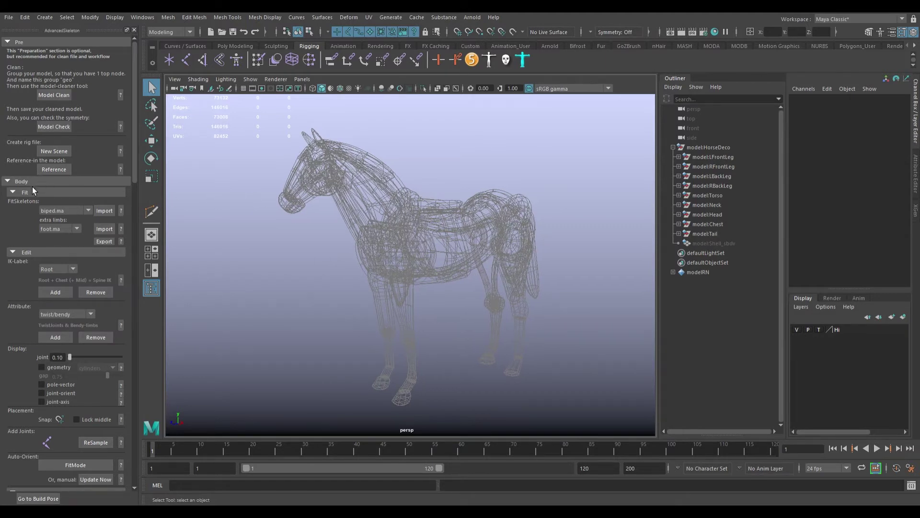
Import the horse.ma fit skeleton and display it over the horse in the side view.
scroll(32, 188, down, 2)
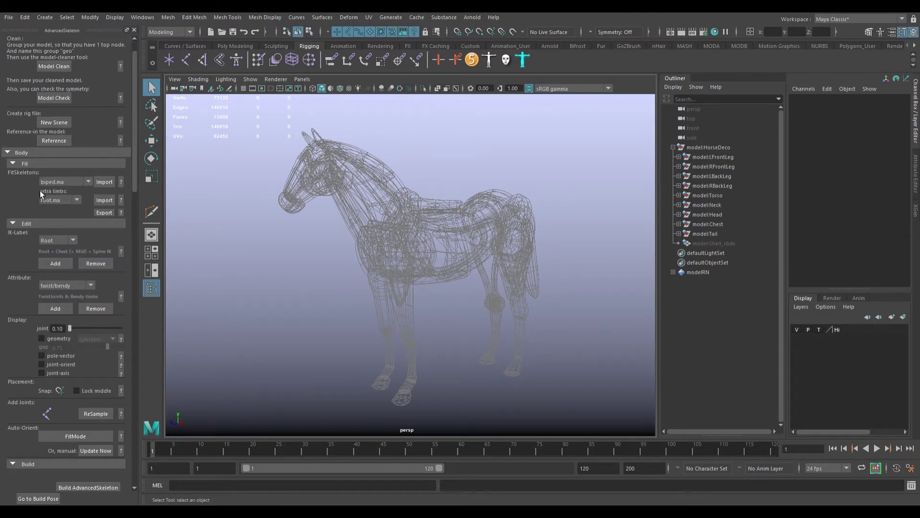
alt+drag(199, 210, 208, 211)
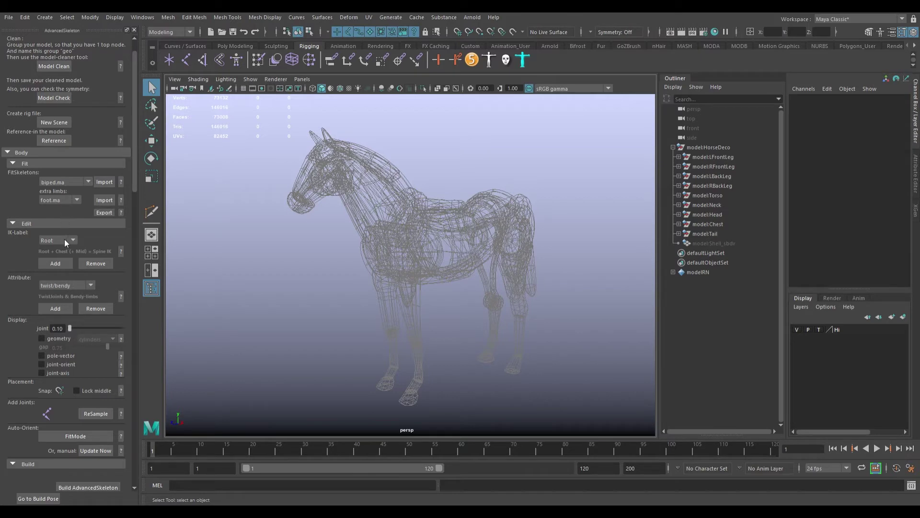
click(50, 266)
alt+drag(370, 284, 105, 185)
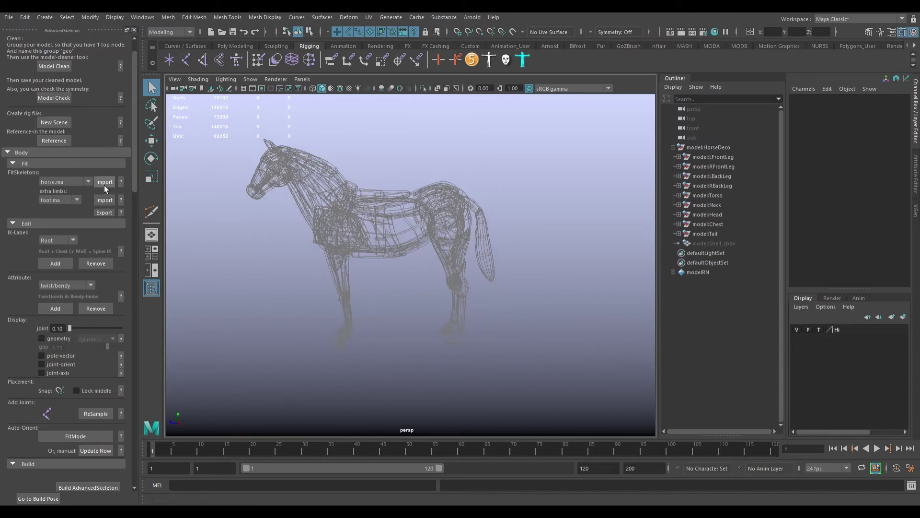
click(112, 187)
mouse_move(476, 339)
alt+mouse_down()
mouse_move(513, 335)
mouse_move(512, 360)
mouse_move(436, 364)
mouse_move(384, 336)
mouse_move(470, 333)
alt+mouse_up()
alt+drag(431, 213, 550, 257)
key(space)
alt+right_drag(550, 257, 467, 259)
alt+middle_drag(468, 259, 458, 345)
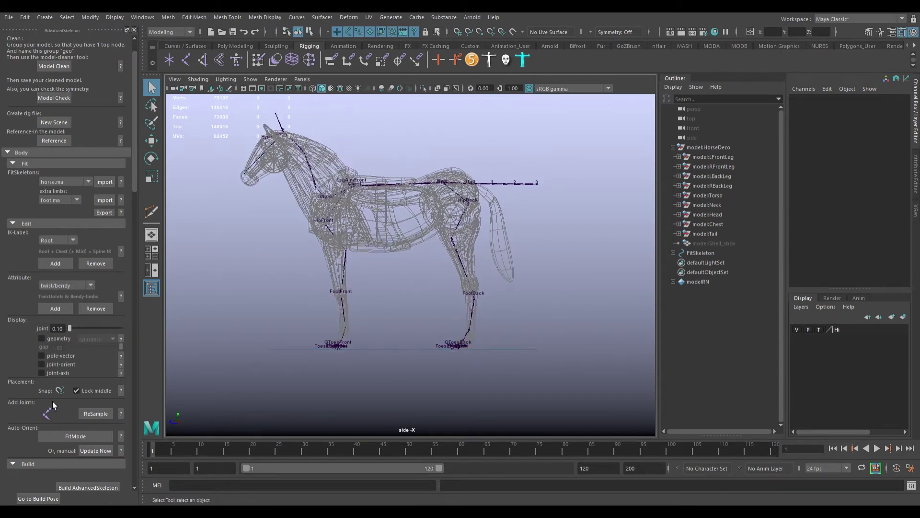
Enter FitMode for adjusting the fit skeleton's joints with automatic orientation.
scroll(53, 401, down, 3)
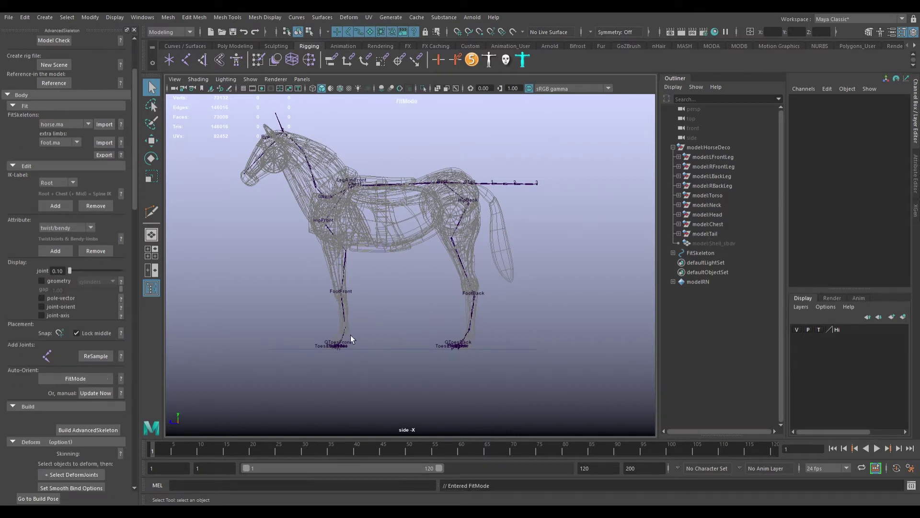
scroll(310, 246, up, 2)
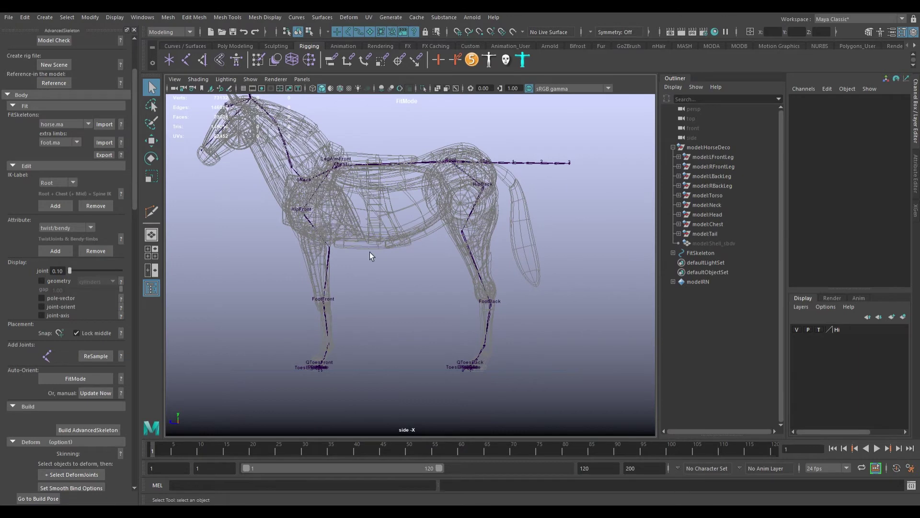
alt+middle_drag(370, 252, 379, 279)
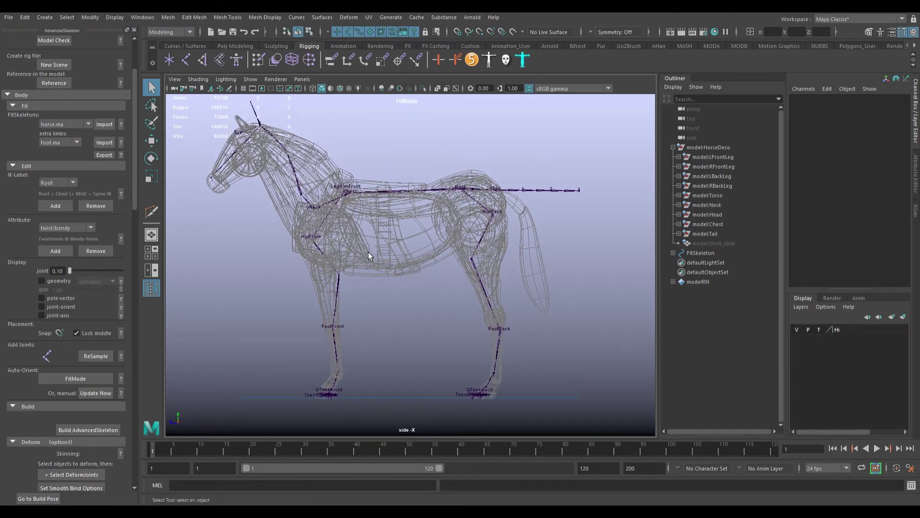
alt+middle_drag(385, 256, 412, 234)
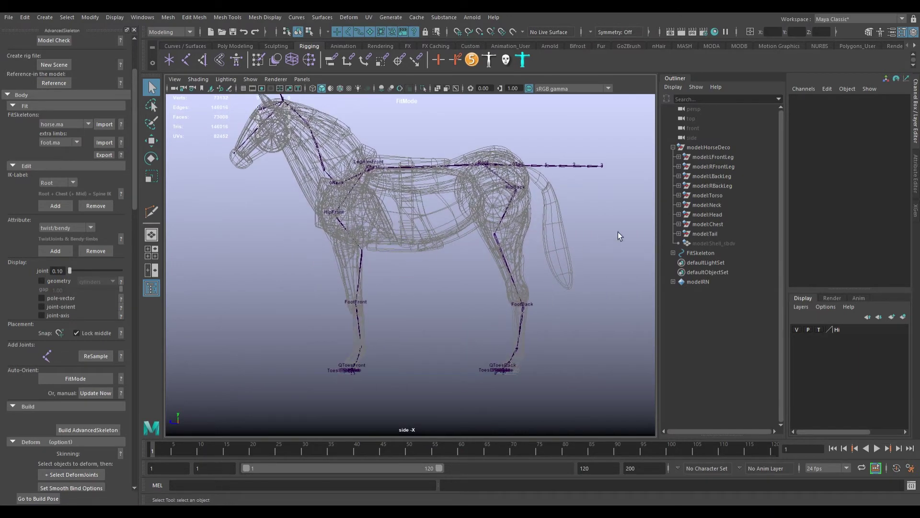
Examine how the fit skeleton lines up with the horse in the side and perspective views.
alt+right_drag(438, 300, 429, 343)
alt+middle_drag(429, 343, 477, 285)
alt+right_drag(476, 285, 450, 348)
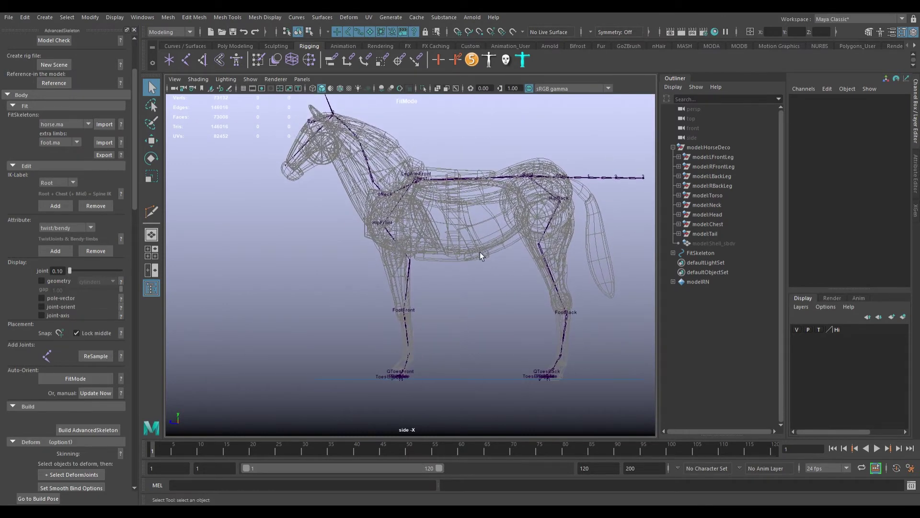
alt+middle_drag(480, 255, 473, 321)
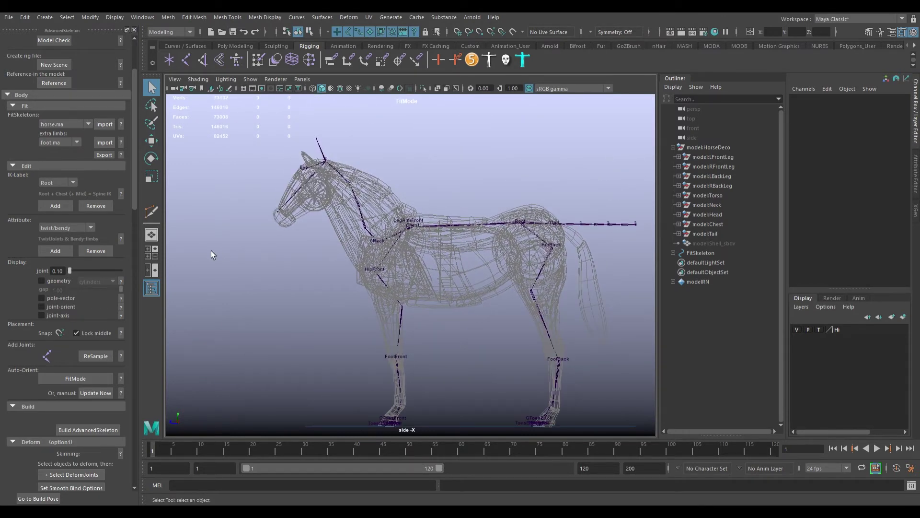
click(152, 236)
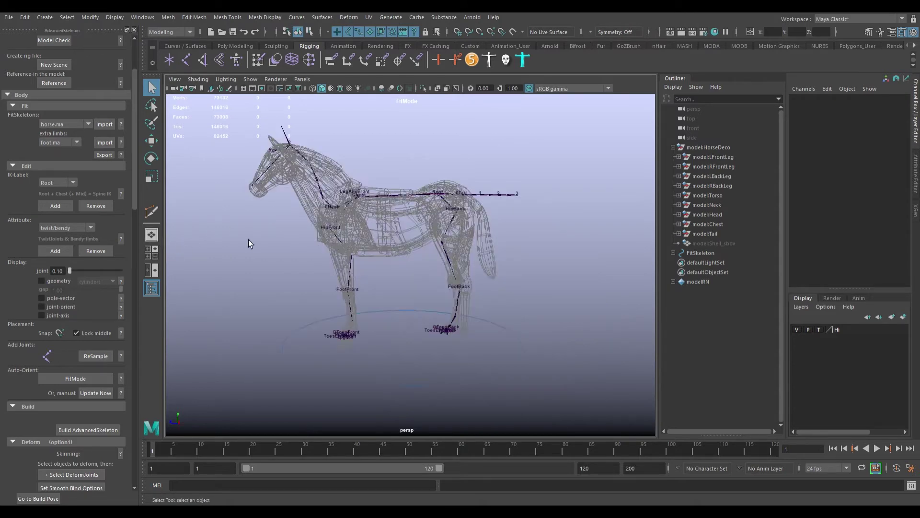
alt+drag(249, 243, 239, 291)
scroll(239, 291, down, 5)
scroll(268, 297, up, 4)
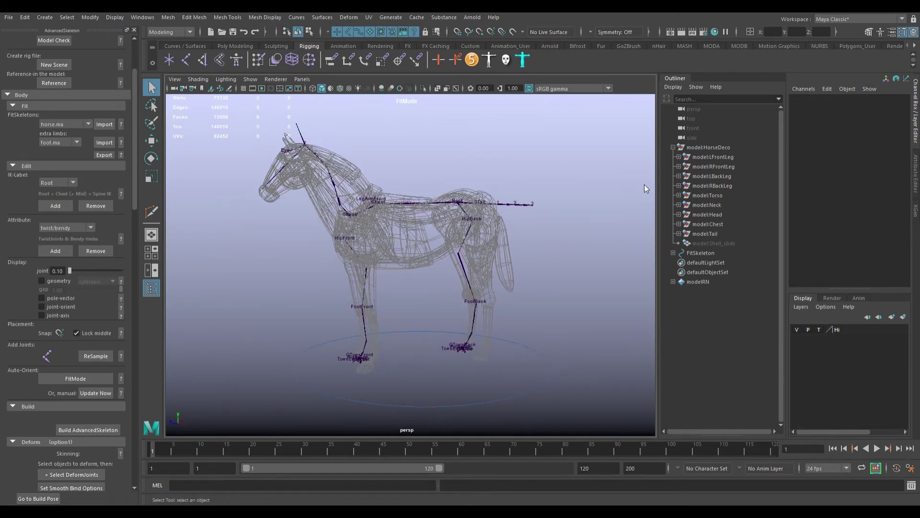
In the side view, move the Elbow joint onto the horse's front leg, to about 2.428 in X and 0.104 in Y.
key(space)
key(space)
scroll(479, 216, up, 4)
alt+middle_drag(364, 287, 422, 265)
click(373, 261)
key(w)
drag(391, 261, 380, 255)
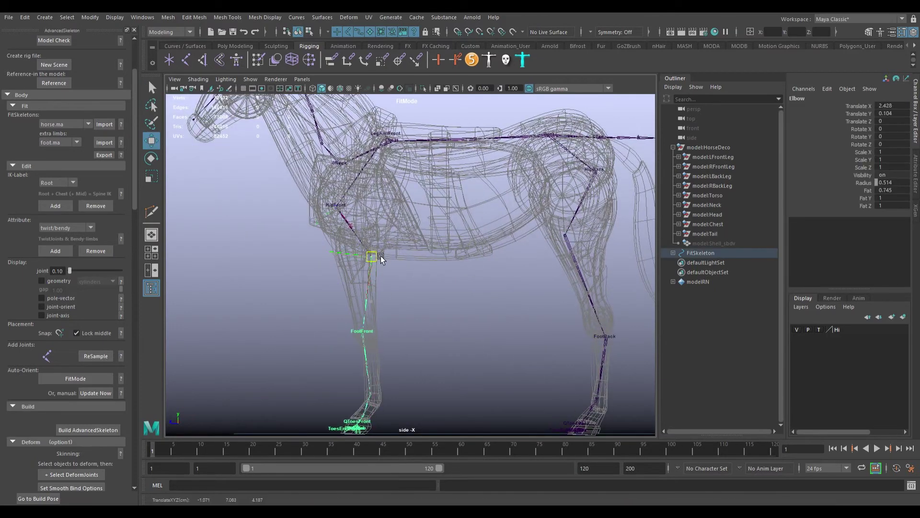
Align the FootFront joint with the middle of the front leg and select the Fingers1 joint above the hoof.
click(364, 334)
drag(367, 333, 372, 333)
alt+middle_drag(383, 397, 429, 267)
scroll(431, 266, up, 5)
click(430, 269)
click(416, 322)
scroll(421, 321, down, 3)
click(418, 309)
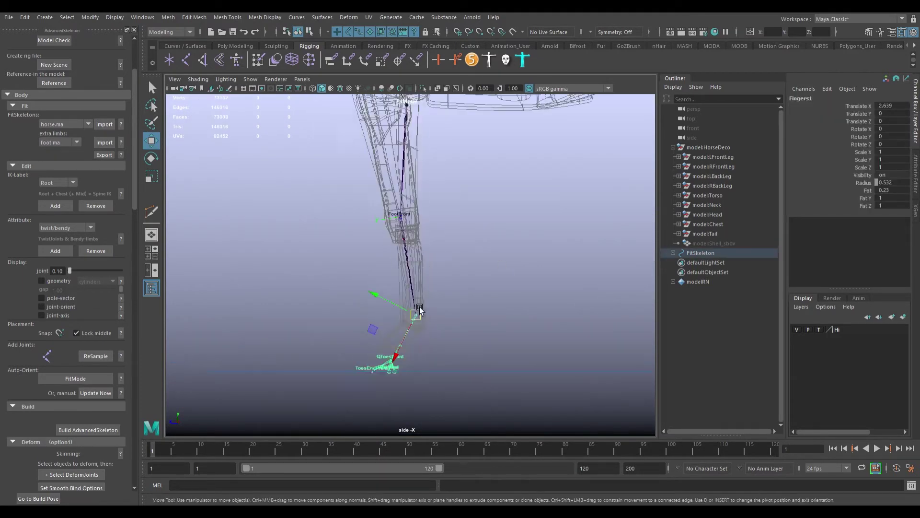
Select the Spine1 joint in the horse's back to check the spine's alignment with the torso.
alt+middle_drag(433, 144, 447, 373)
alt+middle_drag(448, 266, 288, 287)
scroll(448, 249, down, 1)
click(487, 205)
scroll(431, 218, down, 4)
scroll(383, 223, up, 2)
click(396, 223)
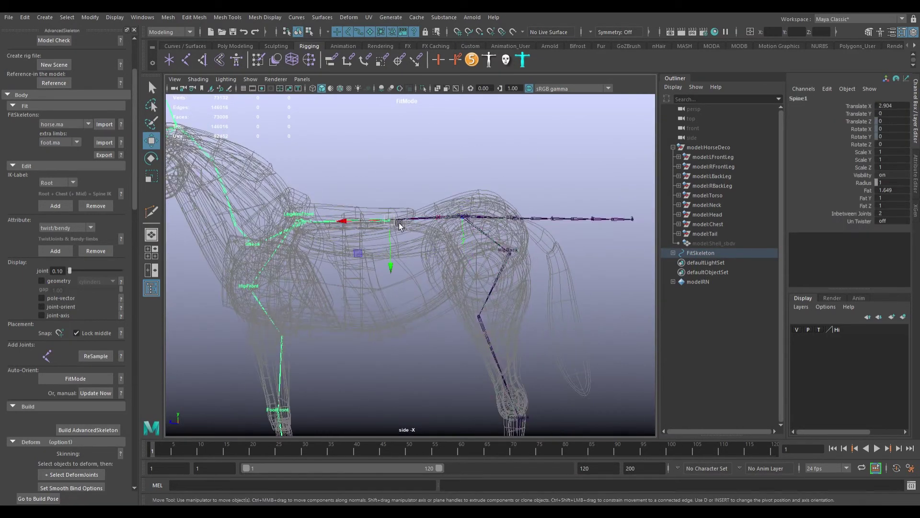
Rotate the first tail joints downward so the chain follows the upper part of the horse's tail.
alt+middle_drag(519, 223, 417, 233)
click(444, 224)
scroll(421, 225, up, 4)
key(e)
key(q)
drag(458, 213, 458, 237)
click(439, 221)
key(w)
key(e)
drag(497, 256, 482, 271)
Rotate and move the remaining tail joints so the chain runs down the middle of the tail to its tip.
click(477, 262)
alt+middle_drag(491, 283, 466, 209)
drag(468, 214, 457, 235)
click(449, 206)
key(w)
click(470, 298)
drag(470, 298, 481, 341)
scroll(507, 293, down, 5)
alt+middle_drag(507, 293, 616, 284)
click(596, 170)
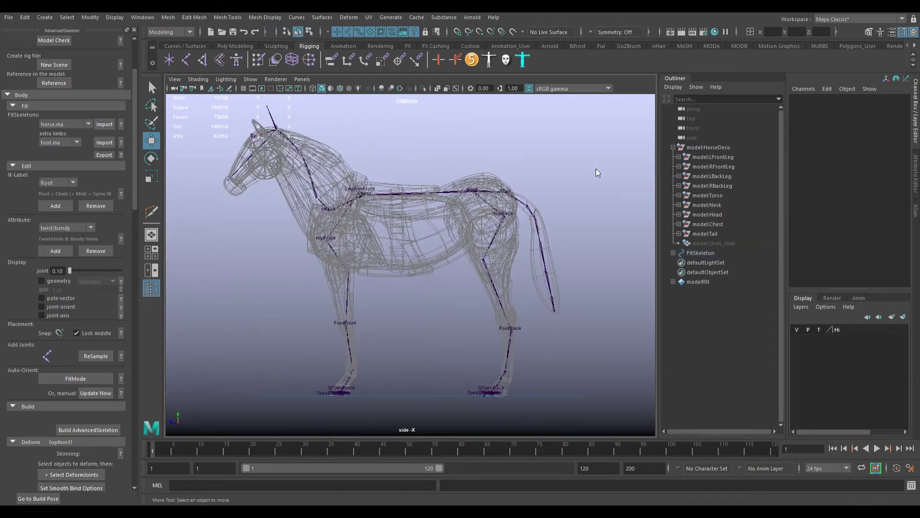
Rotate Neck1 and the neck joints above it so the chain follows the curve of the horse's neck.
alt+middle_drag(322, 312, 393, 378)
scroll(393, 374, up, 5)
click(384, 307)
scroll(413, 288, down, 3)
drag(387, 308, 440, 269)
click(408, 294)
key(e)
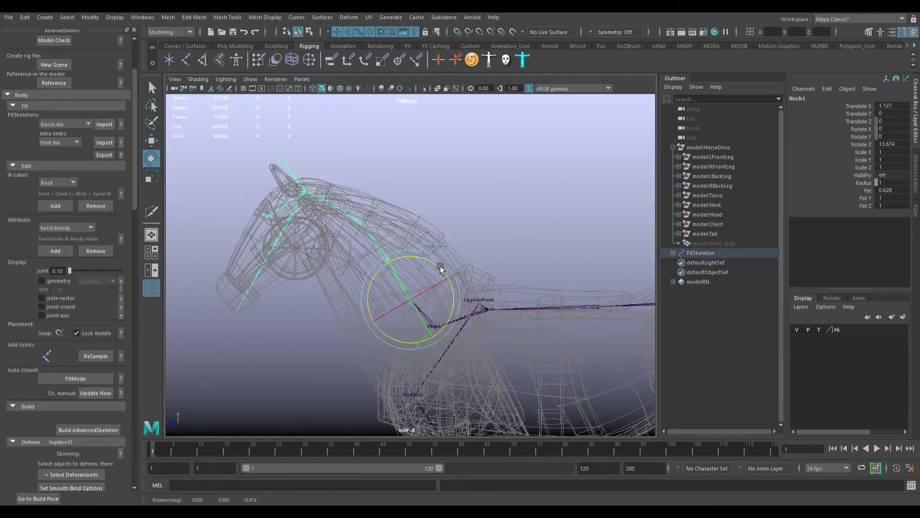
click(434, 325)
click(412, 300)
click(363, 223)
drag(397, 203, 395, 199)
Move the eye joints down to the horse's eye and place the jaw's end joint inside the muzzle.
alt+middle_drag(268, 213, 351, 230)
scroll(345, 229, up, 3)
click(321, 219)
key(w)
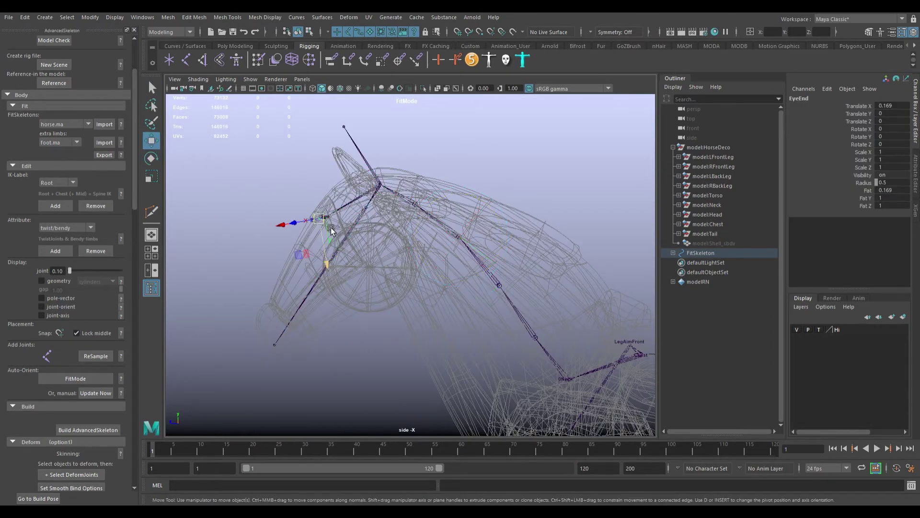
click(326, 217)
drag(326, 217, 326, 228)
click(275, 344)
drag(275, 344, 294, 337)
Rotate the Neck4 joint slightly to fit the upper neck and head.
click(380, 185)
key(e)
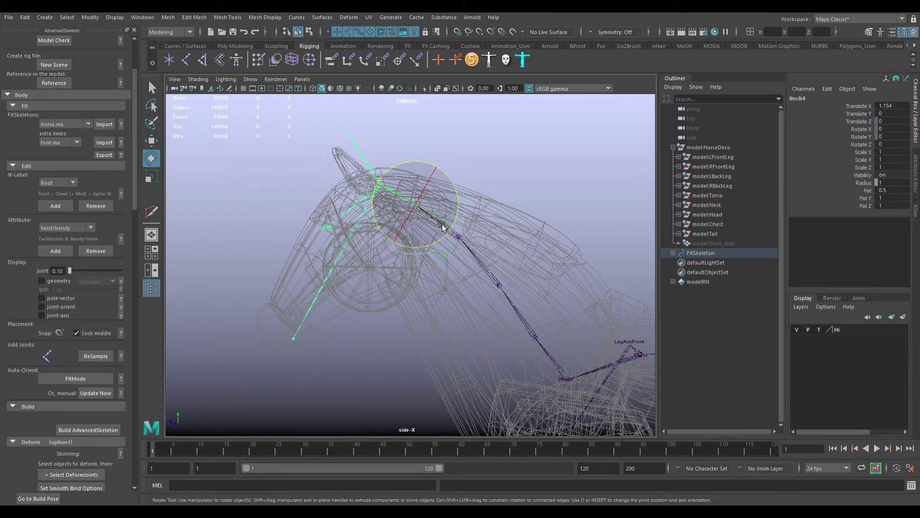
drag(421, 175, 420, 171)
click(342, 129)
Align the FootBack and Toes1 joints with the middle of the horse's lower back leg.
scroll(479, 317, down, 5)
alt+middle_drag(484, 317, 230, 139)
scroll(624, 281, up, 5)
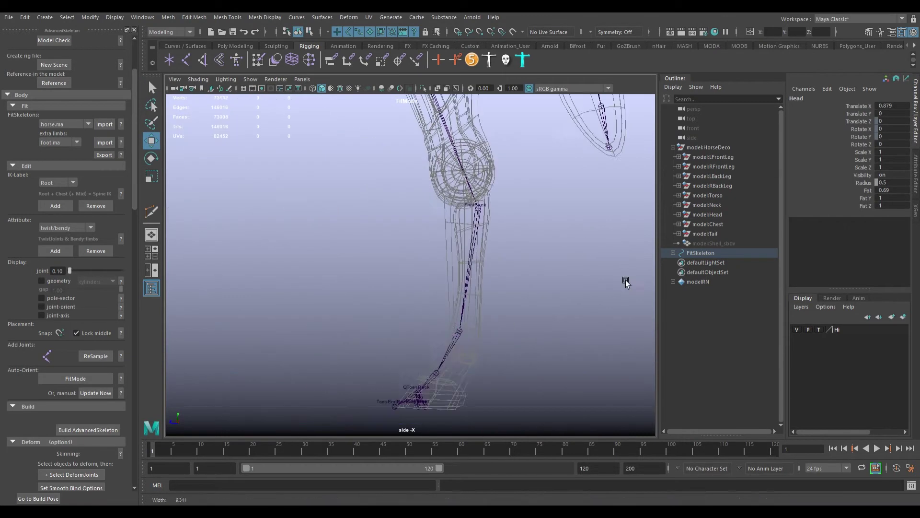
click(480, 201)
scroll(556, 297, down, 3)
alt+middle_drag(556, 293, 556, 317)
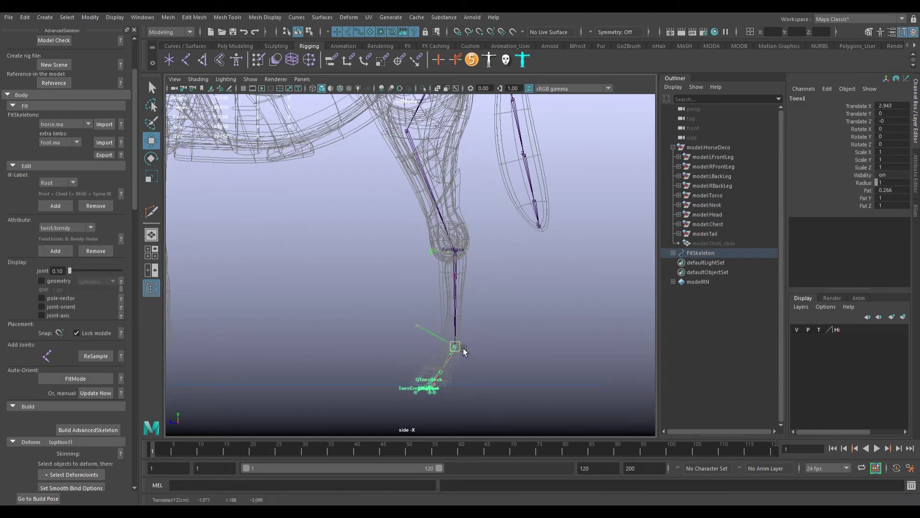
scroll(499, 350, down, 5)
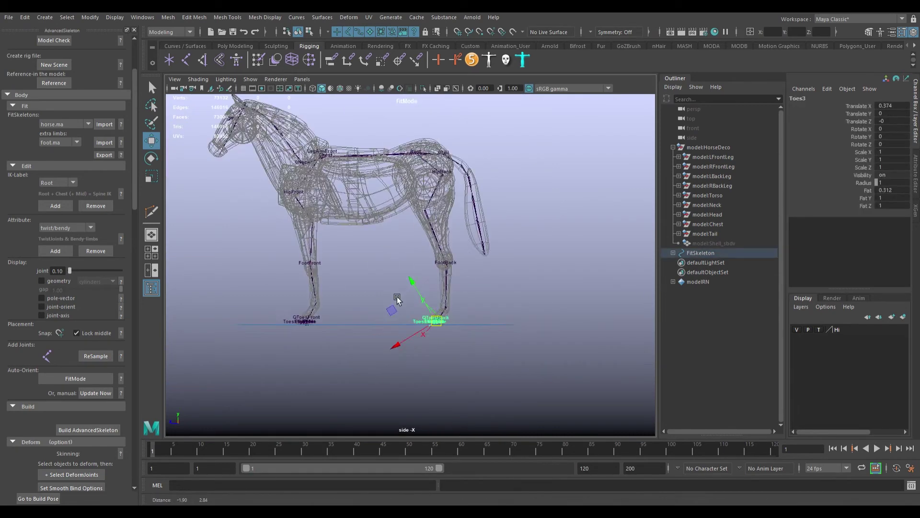
Check the spine and HipFront joints against the horse's body in the side view.
scroll(423, 245, up, 6)
click(424, 245)
scroll(423, 246, down, 5)
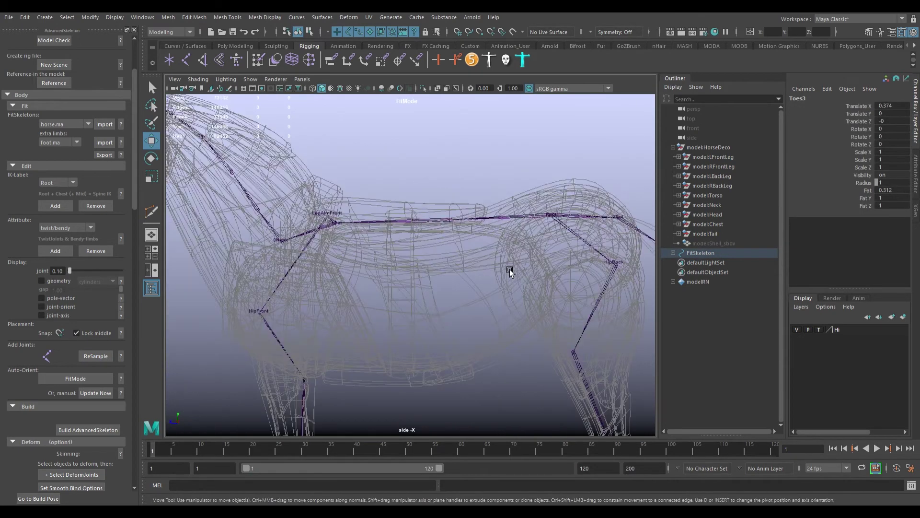
scroll(469, 271, down, 1)
alt+middle_drag(280, 250, 263, 247)
click(260, 318)
In the perspective view, move the leg joint chains sideways so they sit inside the horse's legs.
key(space)
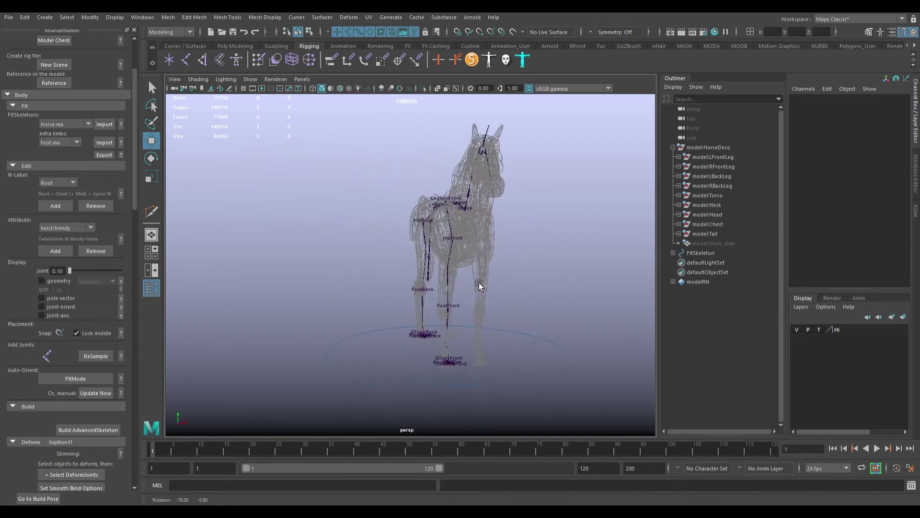
scroll(422, 194, up, 4)
alt+drag(479, 283, 416, 185)
click(416, 160)
drag(386, 159, 393, 162)
alt+drag(402, 201, 398, 230)
click(433, 256)
drag(364, 157, 360, 157)
alt+drag(522, 244, 620, 263)
Set the Hi layer to reference display and fine-tune the Scapula joint's sideways position against the shaded body.
click(818, 329)
alt+drag(649, 292, 613, 278)
alt+drag(517, 259, 551, 283)
alt+middle_drag(551, 283, 542, 230)
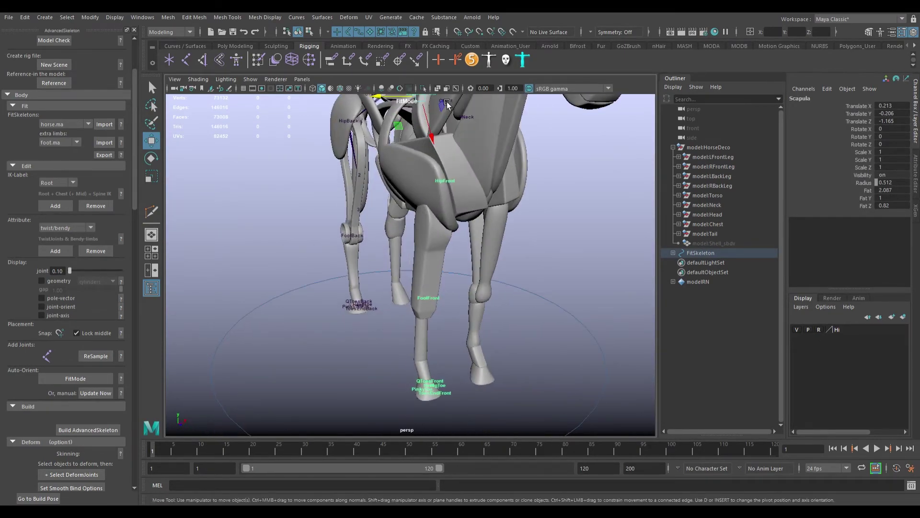
mouse_move(542, 230)
alt+mouse_down()
mouse_move(500, 214)
mouse_move(599, 249)
alt+mouse_up()
drag(497, 166, 500, 167)
alt+drag(551, 221, 435, 211)
click(412, 206)
drag(364, 201, 357, 223)
Rotate the Head joint to follow the horse's skull and select the HeadEnd joint near the ears.
mouse_move(604, 239)
alt+right_down()
mouse_move(548, 220)
mouse_move(608, 249)
alt+right_up()
alt+middle_drag(422, 143, 419, 240)
click(397, 150)
alt+drag(391, 189, 474, 206)
alt+drag(407, 214, 428, 212)
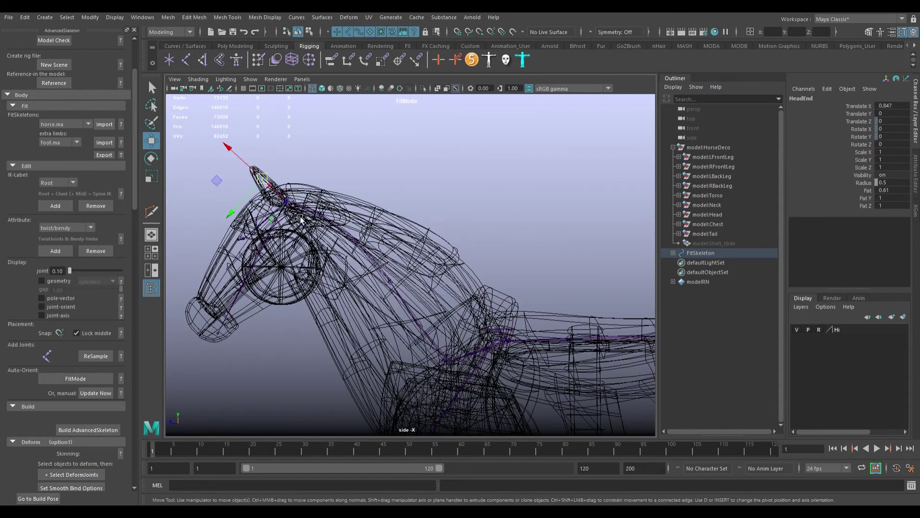
scroll(450, 242, up, 3)
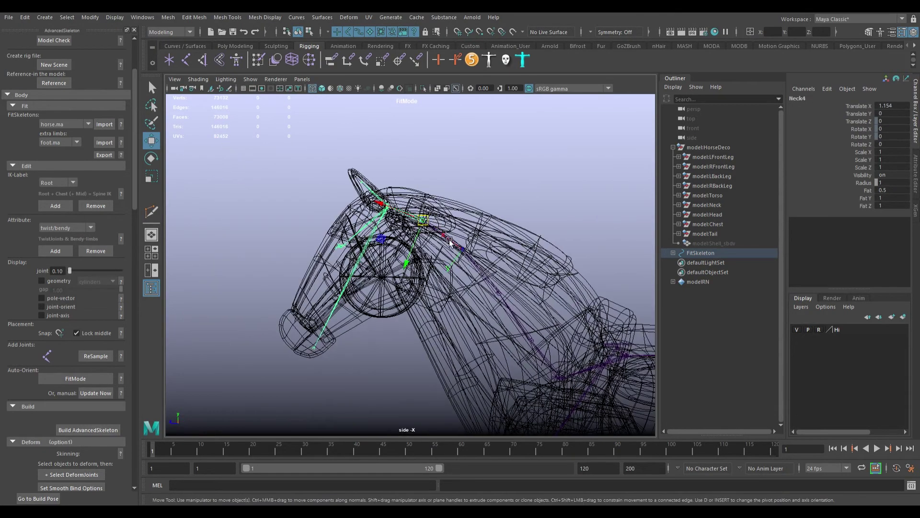
click(432, 191)
click(392, 211)
key(e)
drag(355, 240, 347, 230)
key(w)
click(374, 176)
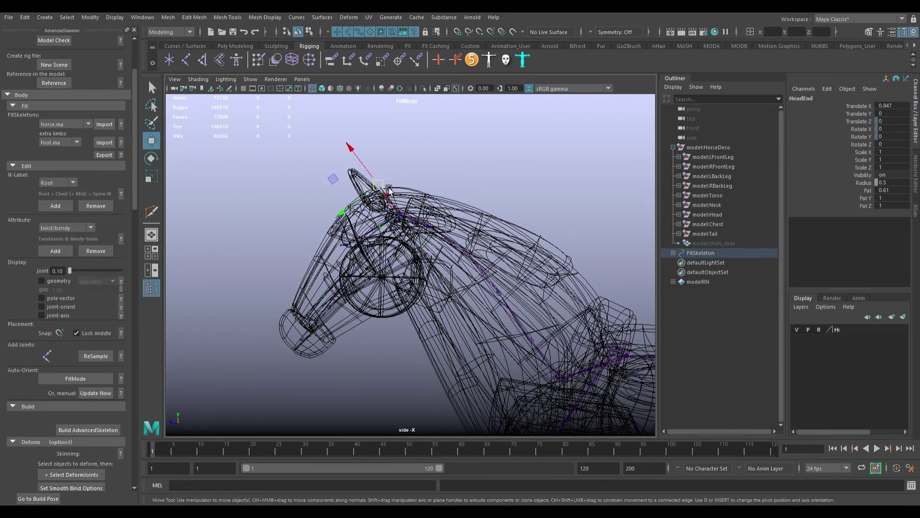
Set the Hi layer back to template and slide the Neck1 and Neck2 joints slightly up along the neck.
scroll(479, 220, down, 2)
alt+middle_drag(500, 227, 429, 187)
double_click(819, 330)
click(436, 278)
drag(413, 247, 411, 242)
click(411, 245)
drag(381, 212, 378, 208)
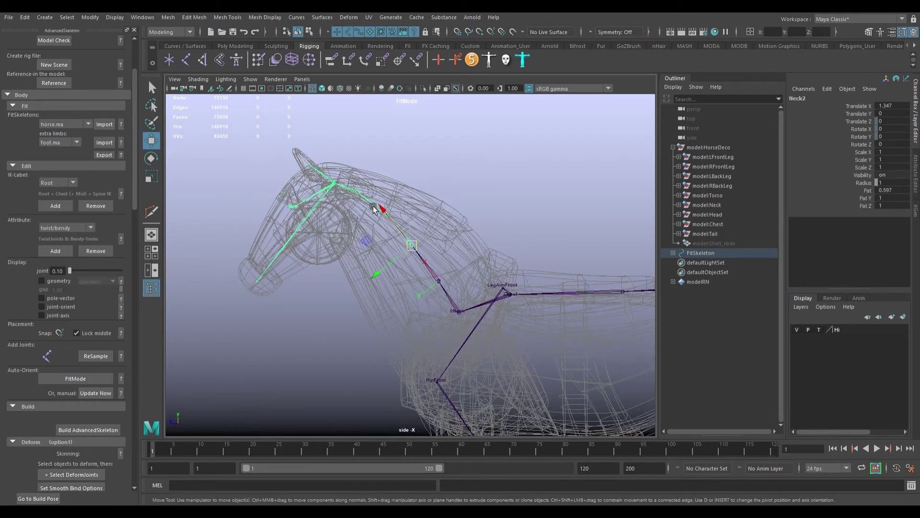
click(455, 201)
scroll(503, 268, down, 5)
alt+middle_drag(571, 335, 525, 303)
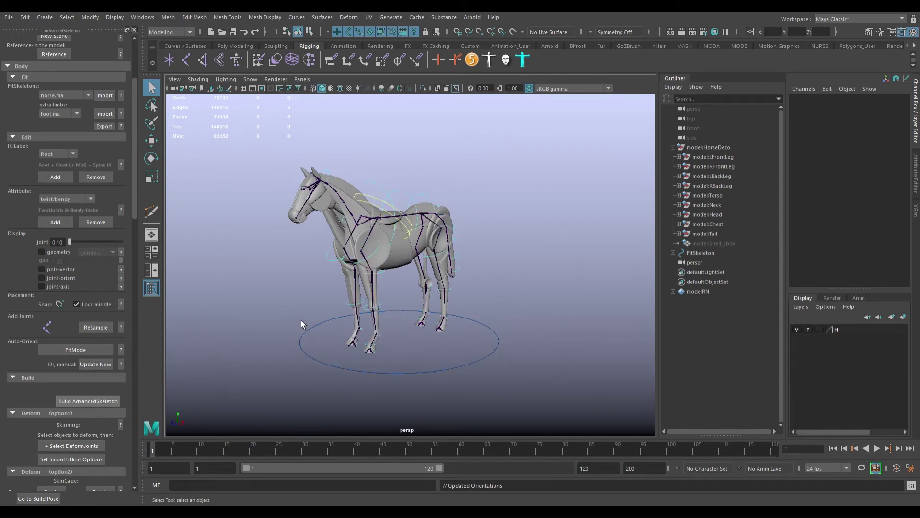
Test the built rig by moving the IKLegFront_L control backward, and undo the move.
alt+drag(479, 312, 503, 339)
click(372, 355)
key(w)
drag(372, 355, 411, 331)
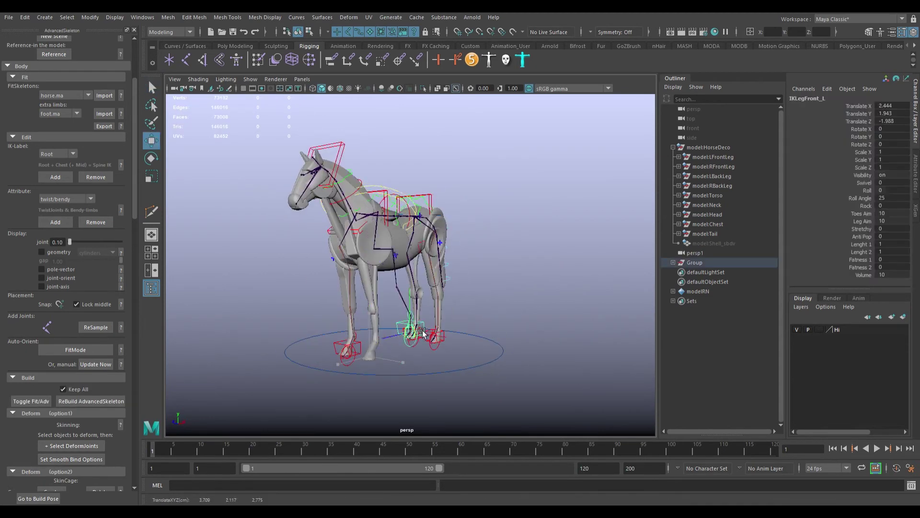
key(ctrl+z)
Switch the left front leg from IK to FK by setting its blend value to 0.
mouse_move(508, 330)
alt+mouse_down()
mouse_move(427, 340)
mouse_move(499, 343)
alt+mouse_up()
key(q)
alt+drag(445, 355, 387, 357)
click(371, 368)
key(e)
click(378, 261)
click(892, 106)
text(0)
key(Return)
Test the left front leg's FK bending by rotating the FKWrist_L control, and undo the rotation.
click(358, 346)
click(363, 330)
key(e)
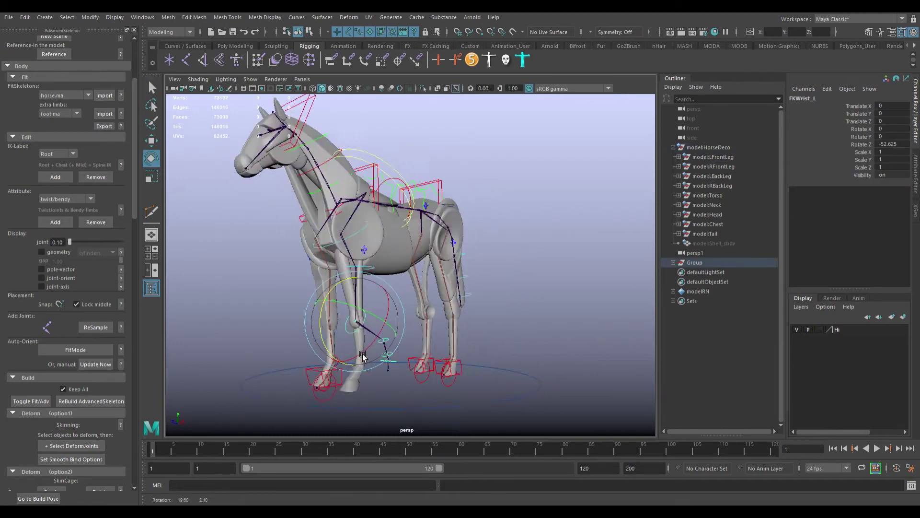
key(ctrl+z)
click(377, 264)
alt+drag(634, 237, 527, 244)
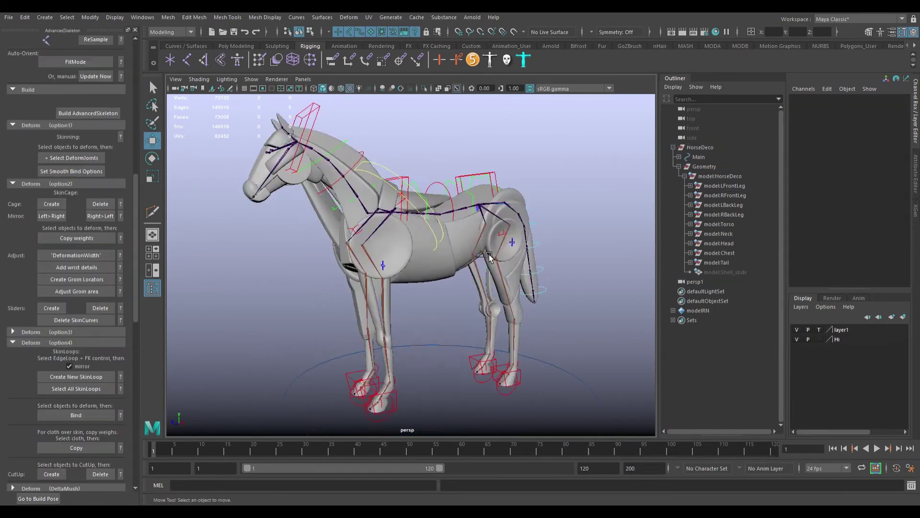
Select the torso and neck meshes and their parent groups to check how the body is segmented.
click(452, 271)
key(Up)
key(q)
click(358, 197)
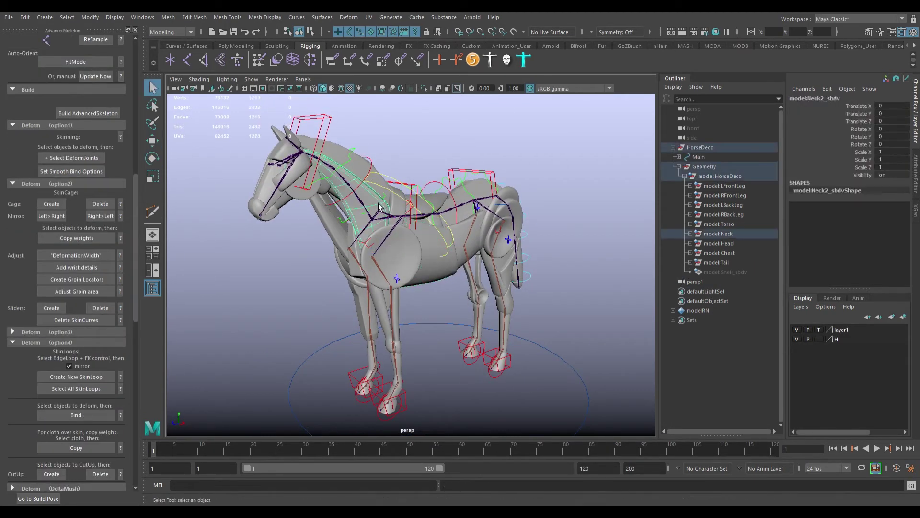
key(Up)
mouse_move(566, 285)
alt+mouse_down()
mouse_move(384, 287)
mouse_move(357, 270)
mouse_move(571, 274)
alt+mouse_up()
Hide all body part groups from LFrontLeg to Tail and show only the Shell_sbdv mesh.
click(717, 263)
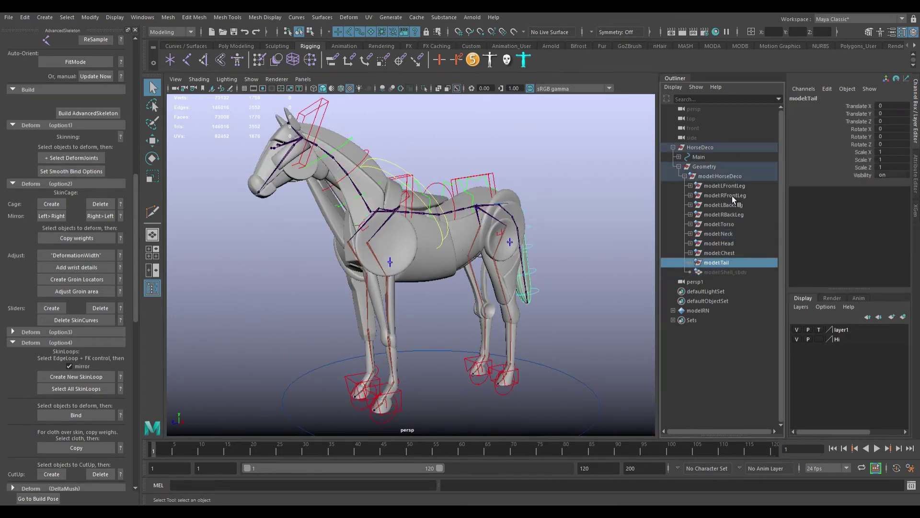
shift+click(731, 186)
key(ctrl+h)
click(725, 272)
key(shift+h)
click(840, 330)
click(599, 244)
Create the AdvancedSkeleton skin cage around the horse rig.
alt+drag(600, 244, 548, 251)
scroll(53, 261, up, 3)
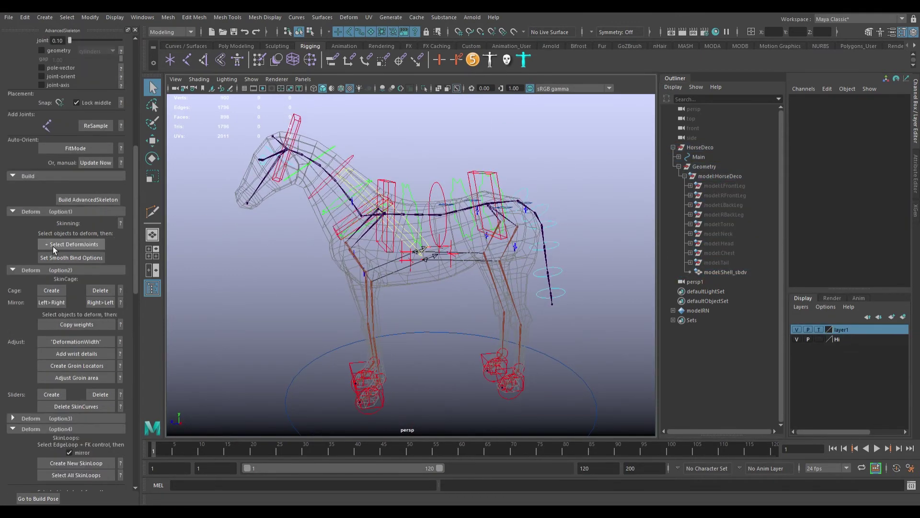
click(51, 262)
alt+drag(426, 225, 409, 241)
key(w)
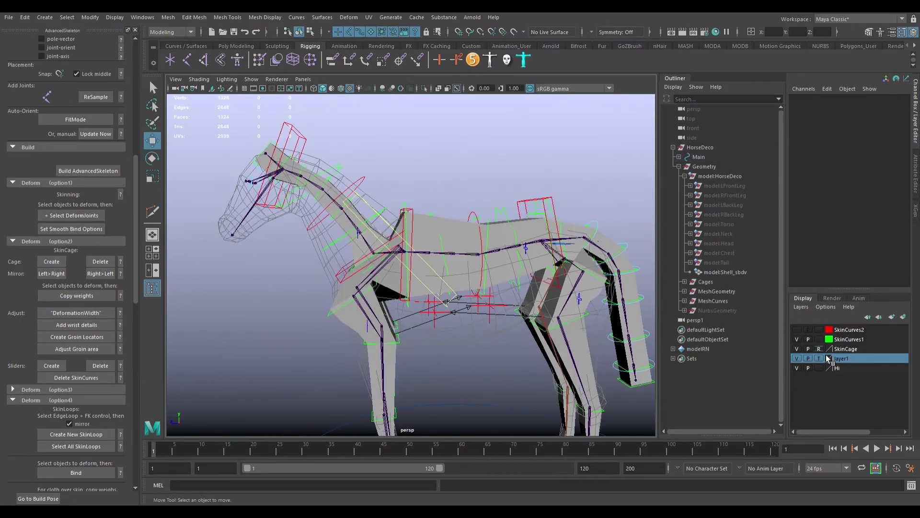
Make the SkinCage layer selectable and switch the cage to vertex editing in the side view.
click(819, 349)
click(430, 222)
key(space)
scroll(429, 222, up, 4)
key(F9)
key(ctrl+z)
Move the skin cage vertices along the throat and front of the neck toward the shell's outline.
mouse_move(311, 253)
mouse_down()
mouse_move(343, 299)
mouse_move(318, 247)
mouse_up()
alt+middle_drag(318, 246, 393, 300)
scroll(393, 300, up, 1)
drag(375, 277, 302, 214)
ctrl+drag(367, 203, 377, 213)
middle_drag(376, 217, 374, 305)
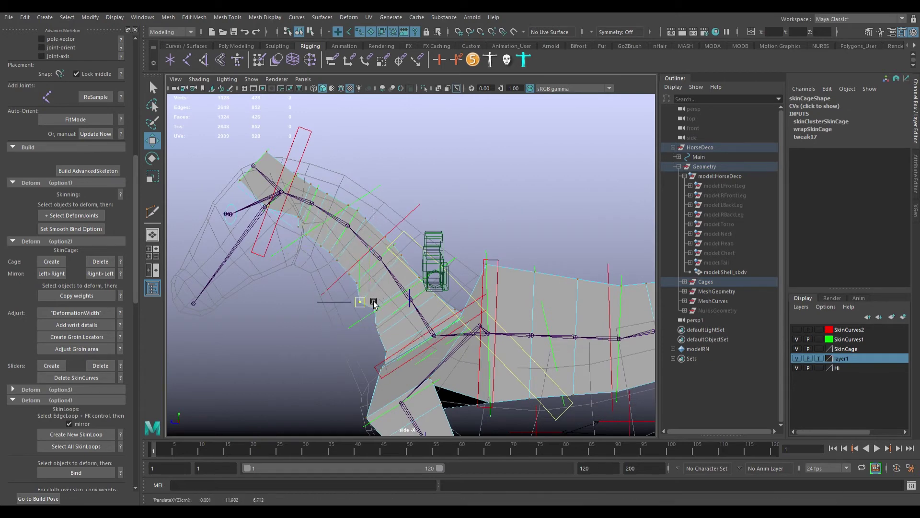
middle_drag(392, 349, 397, 364)
drag(341, 266, 359, 282)
middle_drag(359, 282, 345, 269)
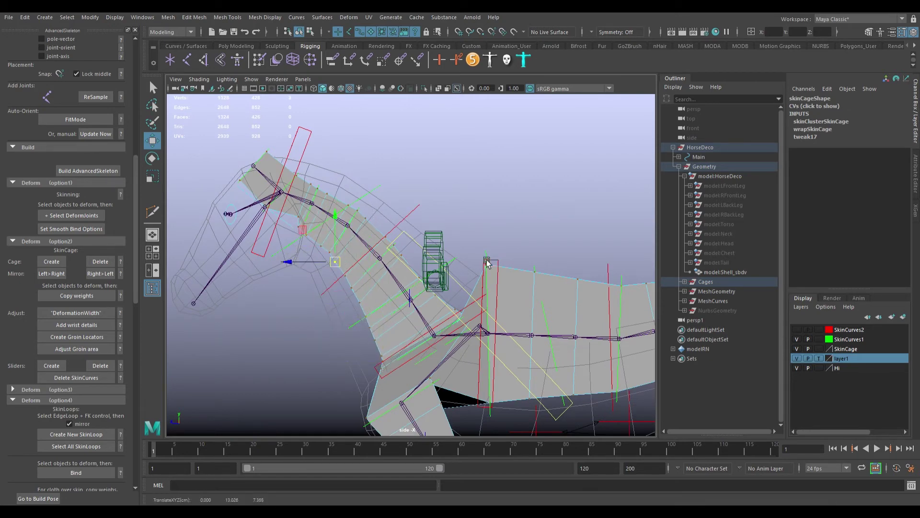
Reposition the skin cage vertices along the back of the lower neck, just ahead of the withers.
drag(466, 300, 449, 316)
middle_drag(462, 316, 459, 298)
drag(474, 302, 457, 320)
middle_drag(471, 317, 463, 279)
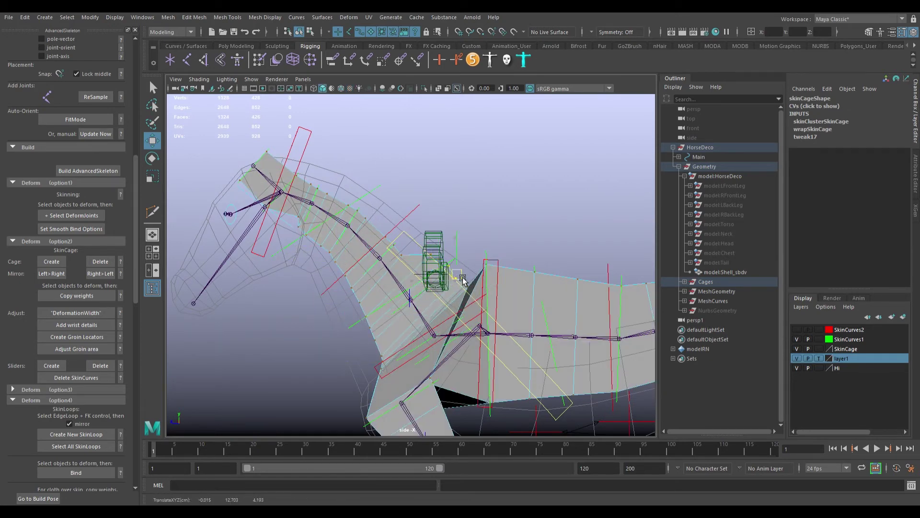
drag(411, 243, 391, 259)
middle_drag(399, 256, 448, 314)
Raise the skin cage vertices on the upper neck crest and behind the head toward the shell's outline.
alt+right_drag(417, 283, 448, 311)
drag(359, 241, 341, 258)
middle_drag(355, 251, 369, 236)
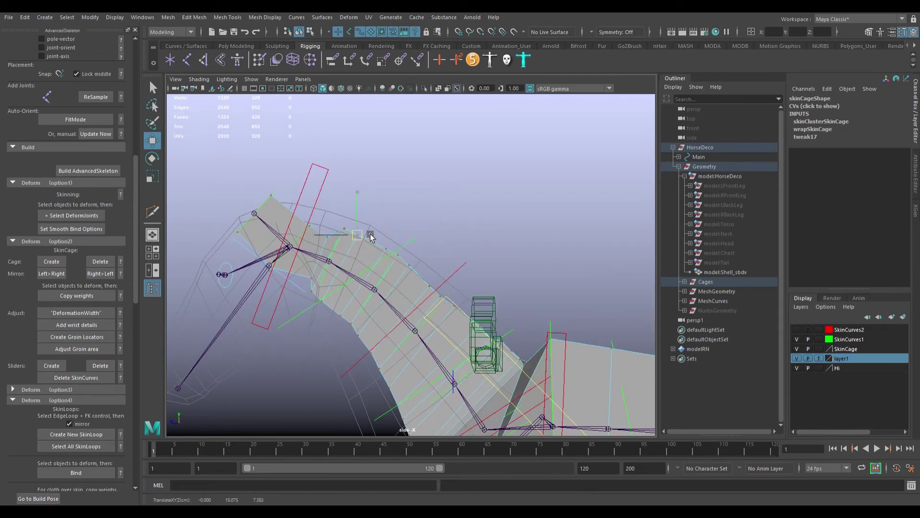
drag(317, 217, 300, 234)
middle_drag(277, 209, 286, 195)
drag(336, 216, 319, 233)
middle_drag(342, 237, 339, 225)
Adjust the skin cage vertices where the neck meets the chest and select the throat vertices above.
alt+middle_drag(436, 407, 381, 240)
drag(375, 302, 345, 326)
middle_drag(359, 321, 367, 314)
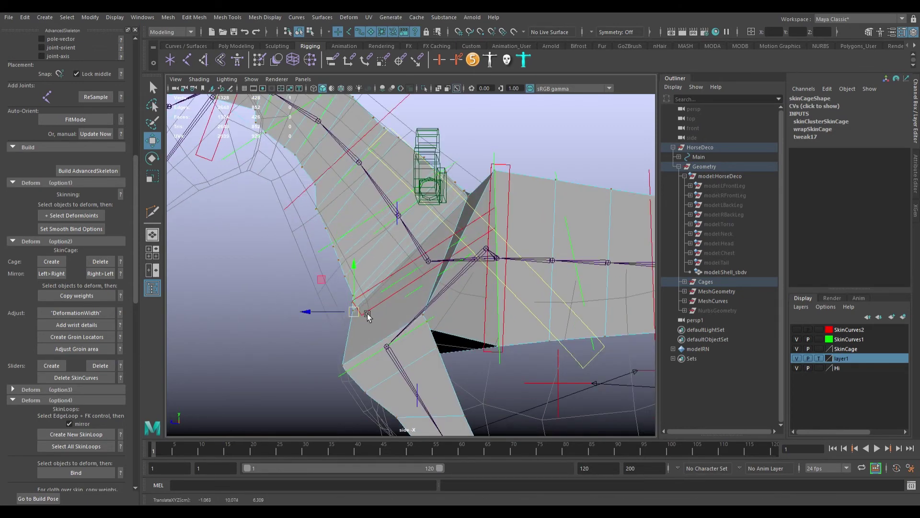
drag(326, 182, 304, 205)
alt+right_drag(484, 261, 456, 269)
alt+middle_drag(455, 268, 315, 243)
Adjust the skin cage vertices at the front of the chest and the top of the shoulder toward the shell's outline.
drag(404, 277, 362, 303)
middle_drag(378, 299, 382, 338)
drag(357, 335, 410, 353)
middle_drag(444, 328, 440, 336)
Lower the skin cage vertices along the belly toward the shell's lower outline.
drag(458, 264, 477, 283)
middle_drag(472, 278, 472, 320)
drag(488, 256, 505, 273)
middle_drag(501, 264, 517, 305)
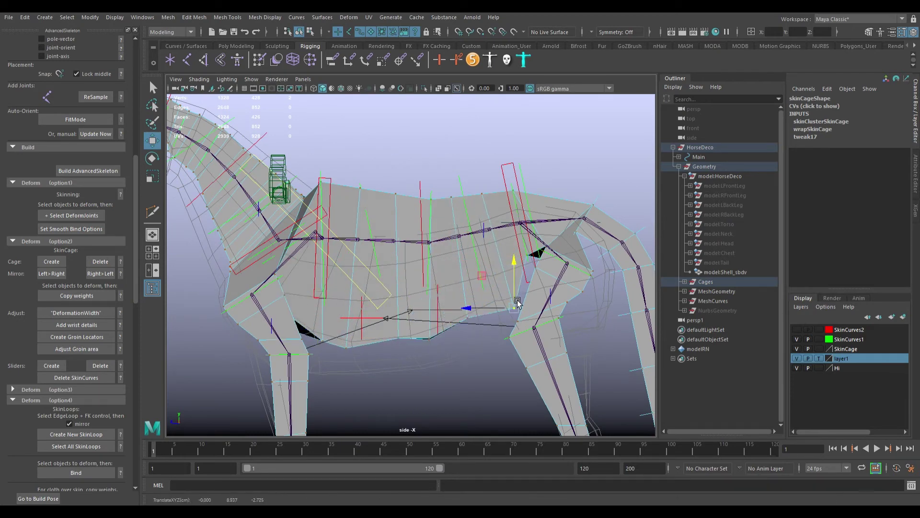
middle_drag(407, 340, 409, 351)
drag(333, 330, 311, 351)
key(4)
key(5)
drag(419, 329, 440, 349)
middle_drag(438, 336, 438, 344)
Move the skin cage vertices at the top front of the thigh forward into the flank.
alt+middle_drag(536, 268, 462, 309)
drag(448, 283, 477, 302)
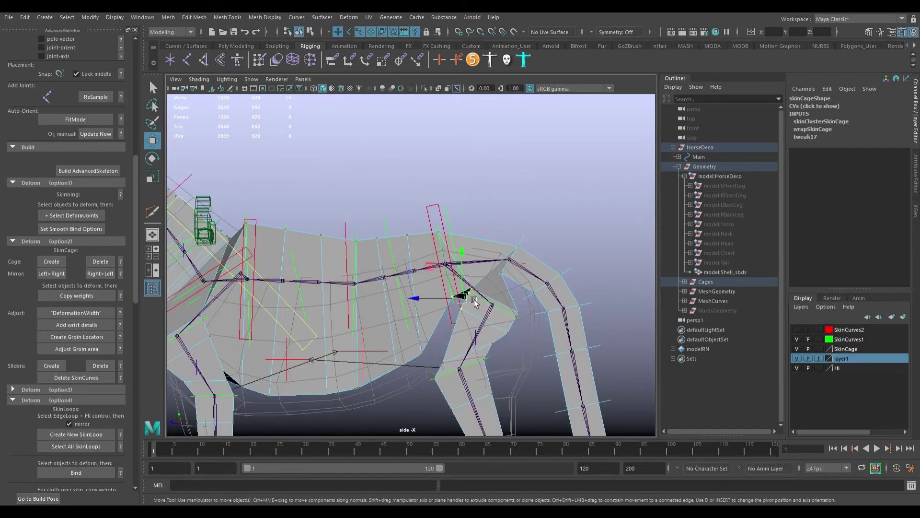
mouse_move(476, 301)
middle_down()
mouse_move(472, 337)
mouse_move(489, 329)
mouse_move(398, 285)
middle_up()
Pull the skin cage vertices down the rear of the buttock and thigh backward toward the shell's outline.
drag(376, 266, 394, 279)
middle_drag(395, 279, 415, 284)
drag(360, 279, 377, 293)
middle_drag(377, 293, 412, 303)
drag(354, 294, 375, 304)
middle_drag(375, 305, 406, 314)
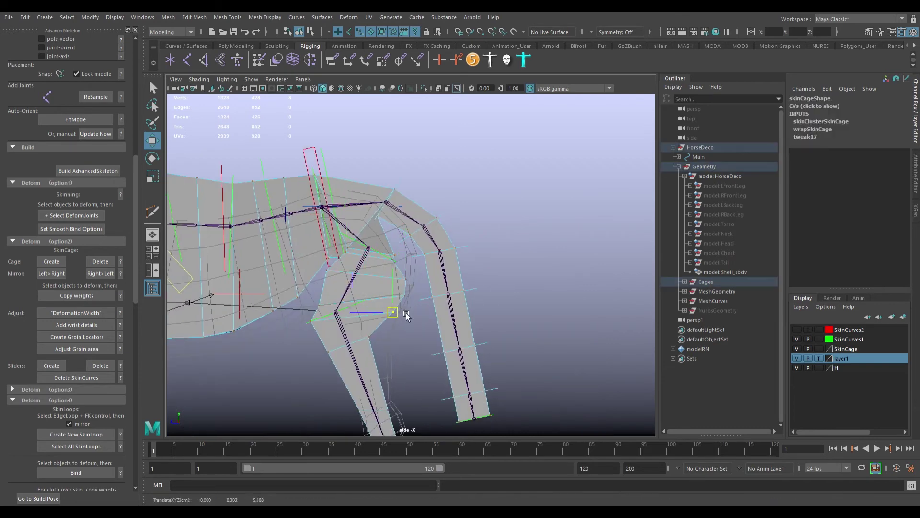
middle_drag(416, 250, 415, 262)
drag(397, 251, 417, 269)
middle_drag(417, 270, 417, 265)
Adjust the skin cage vertices at the back of the lower thigh and the front of the stifle.
alt+middle_drag(410, 318, 416, 231)
drag(390, 306, 405, 321)
scroll(422, 278, up, 1)
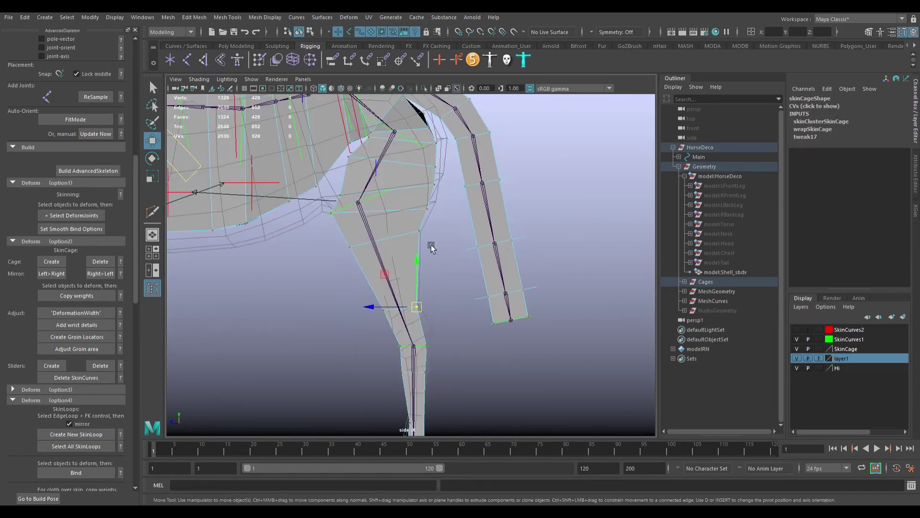
alt+middle_drag(431, 249, 460, 363)
drag(356, 298, 377, 313)
middle_drag(376, 314, 369, 312)
Lower the skin cage vertices along the top of the back to follow the shell's outline.
alt+middle_drag(268, 201, 459, 295)
drag(336, 238, 407, 275)
middle_drag(407, 275, 409, 288)
alt+middle_drag(485, 262, 421, 265)
drag(429, 228, 456, 248)
middle_drag(457, 250, 458, 262)
drag(465, 225, 490, 246)
middle_drag(490, 247, 493, 257)
Adjust the skin cage vertices along the front edge of the tail down to its tip.
alt+middle_drag(630, 355, 455, 275)
drag(419, 279, 441, 304)
middle_drag(442, 303, 447, 304)
drag(450, 413, 470, 429)
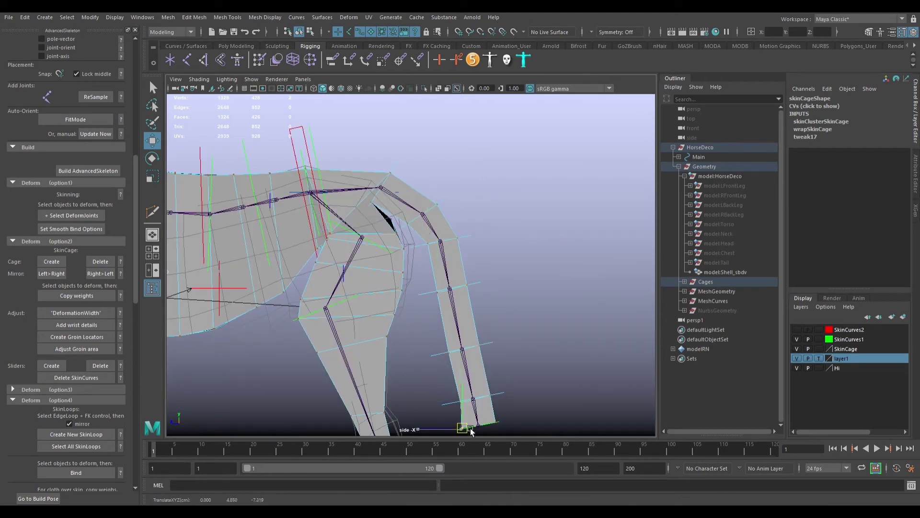
drag(445, 225, 466, 242)
Reposition the skin cage vertices around the tail base and the rump beneath it to follow the shell.
drag(397, 212, 417, 233)
middle_drag(417, 233, 421, 227)
drag(362, 191, 382, 212)
middle_drag(383, 212, 391, 205)
drag(380, 162, 401, 182)
drag(389, 220, 405, 240)
scroll(393, 227, up, 2)
alt+middle_drag(387, 211, 417, 279)
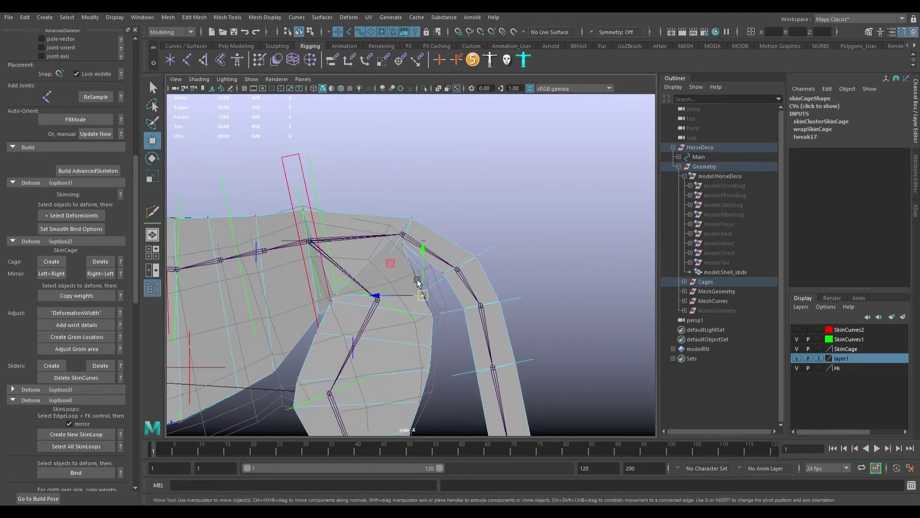
drag(444, 340, 446, 341)
Adjust the skin cage vertices at the rear of the belly where it meets the flank.
alt+middle_drag(445, 374, 445, 296)
drag(419, 277, 441, 296)
alt+middle_drag(358, 287, 448, 341)
drag(352, 334, 379, 359)
alt+middle_drag(379, 359, 391, 288)
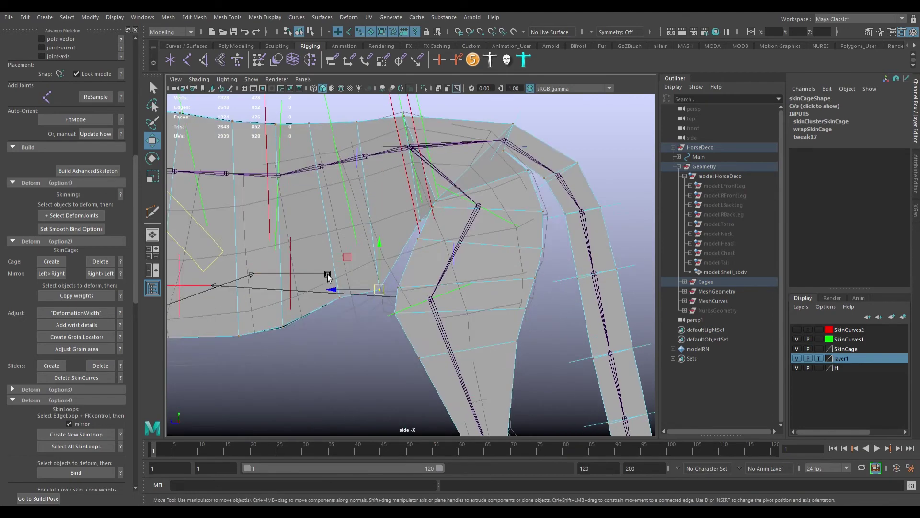
drag(329, 276, 354, 316)
Return to the perspective view with the full rig shown and enable Object X symmetry for editing the skin cage components.
scroll(380, 322, down, 6)
alt+middle_drag(413, 340, 371, 321)
key(F8)
click(152, 234)
alt+drag(336, 300, 528, 329)
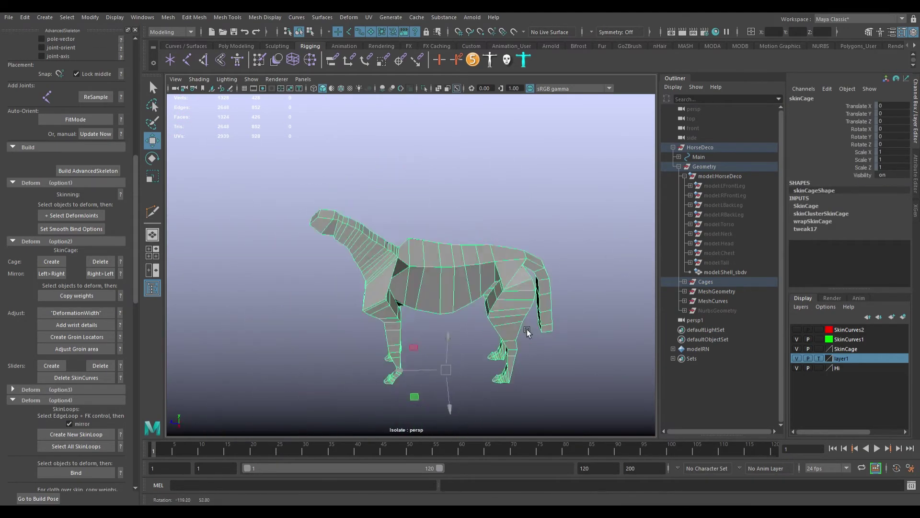
key(F8)
scroll(508, 317, up, 6)
alt+middle_drag(508, 316, 350, 239)
key(ctrl+1)
alt+drag(359, 345, 403, 243)
alt+middle_drag(402, 243, 513, 249)
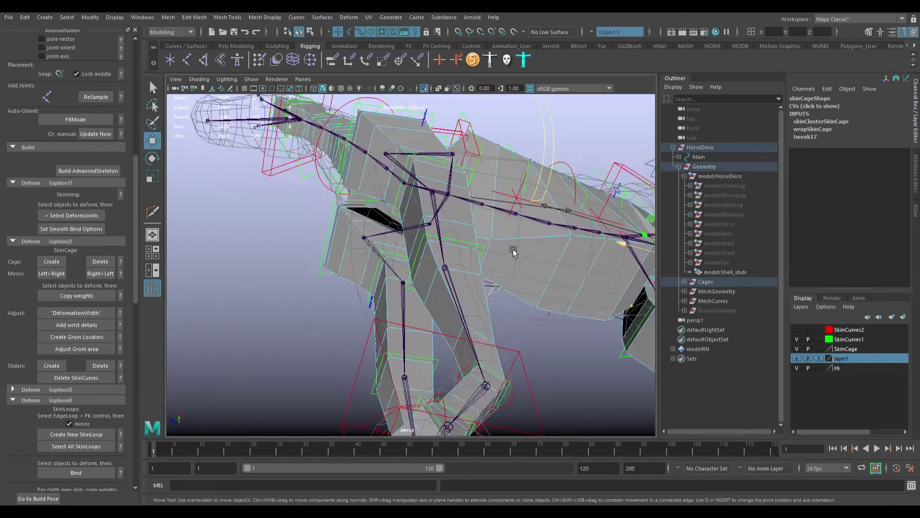
alt+drag(513, 249, 460, 235)
Adjust the width of the skin cage's neck symmetrically and pull the side vertex at the neck base outward.
drag(416, 222, 460, 211)
drag(468, 143, 415, 287)
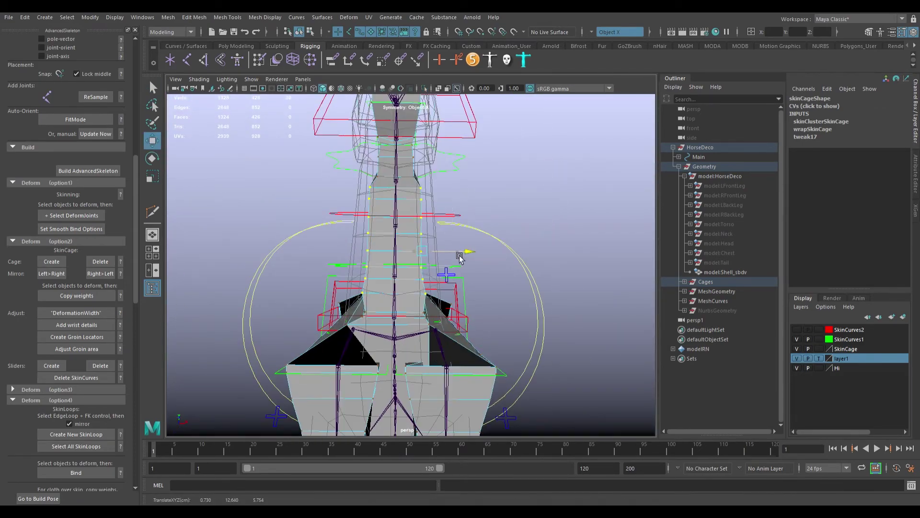
drag(460, 256, 467, 257)
key(ctrl+z)
alt+drag(472, 221, 364, 292)
key(q)
key(w)
click(510, 298)
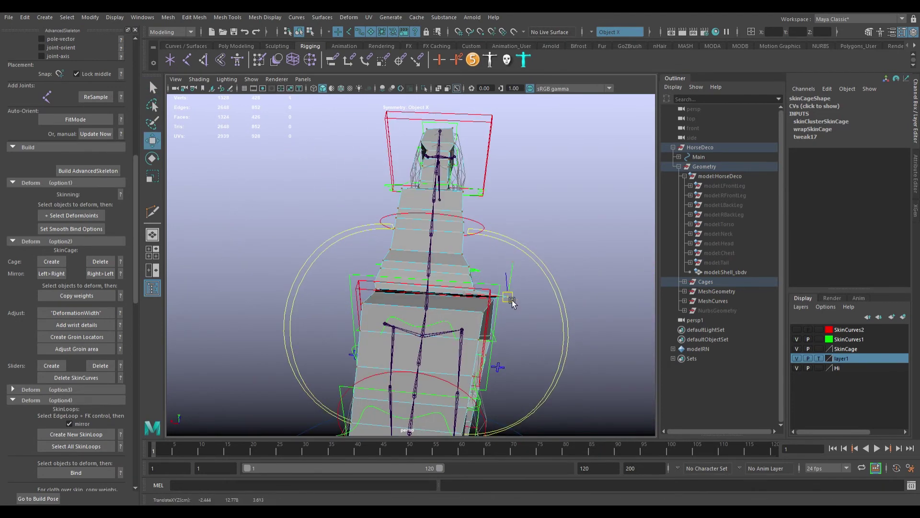
Fine-tune the skin cage vertices on the lower neck crest in the side view.
key(space)
key(space)
alt+right_drag(444, 281, 484, 268)
drag(486, 197, 527, 235)
drag(520, 229, 521, 227)
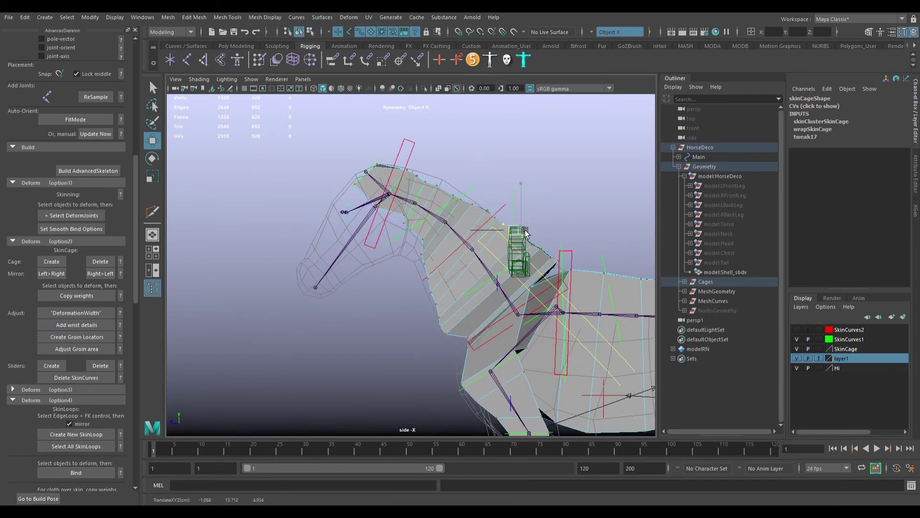
Reposition the skin cage vertices along the front of the neck, working upward from the chest.
alt+right_drag(412, 288, 470, 287)
drag(422, 341, 401, 318)
drag(394, 338, 366, 327)
drag(372, 327, 399, 311)
drag(377, 316, 360, 300)
drag(369, 308, 384, 293)
drag(374, 291, 355, 275)
scroll(369, 258, down, 5)
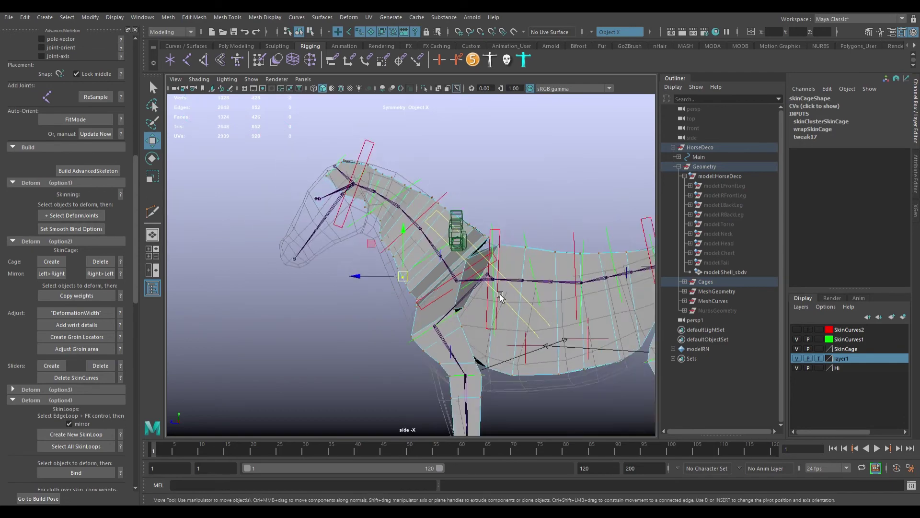
Copy the skin cage weights onto the shell mesh and hide the SkinCage layer.
alt+drag(498, 294, 554, 243)
key(F8)
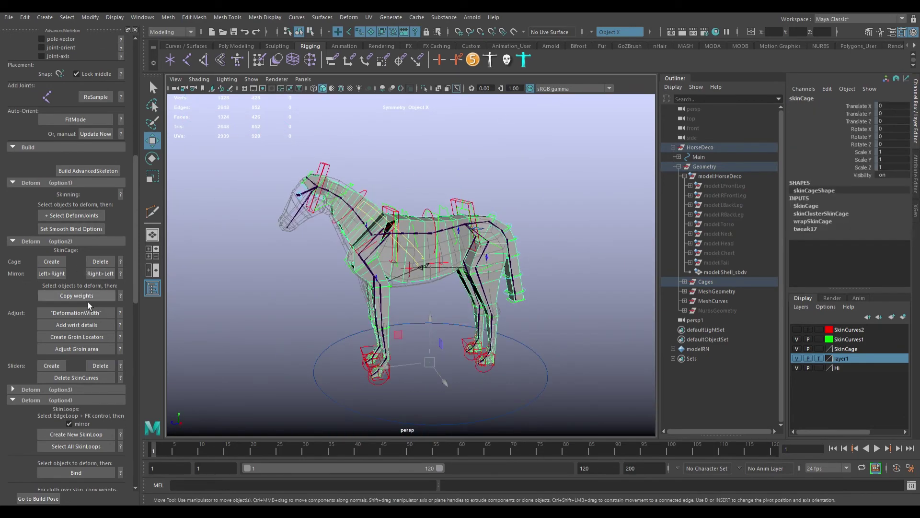
click(483, 277)
alt+drag(482, 277, 303, 299)
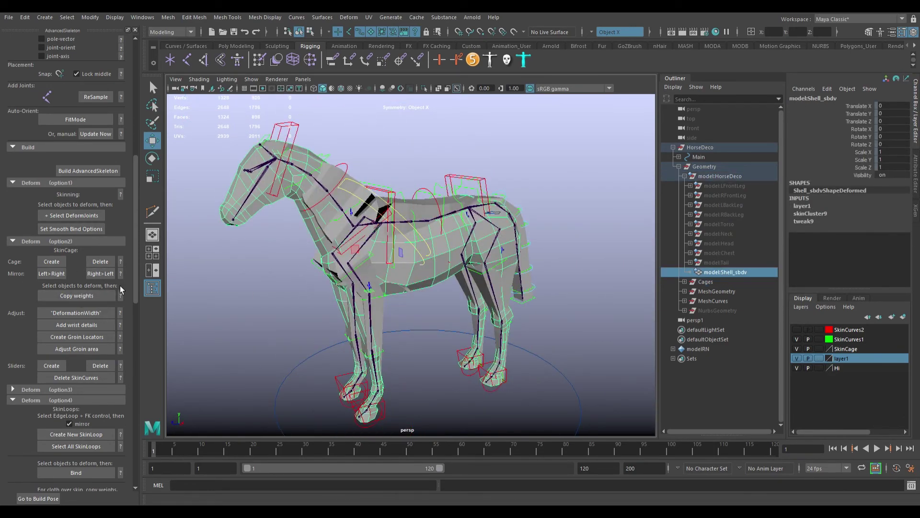
click(796, 348)
Try moving the foot and hip controls to test the shell's deformation, undoing the hip move.
alt+drag(378, 369, 455, 352)
click(402, 380)
click(490, 384)
drag(488, 380, 427, 369)
click(463, 178)
drag(449, 155, 450, 139)
key(ctrl+z)
alt+drag(445, 268, 428, 285)
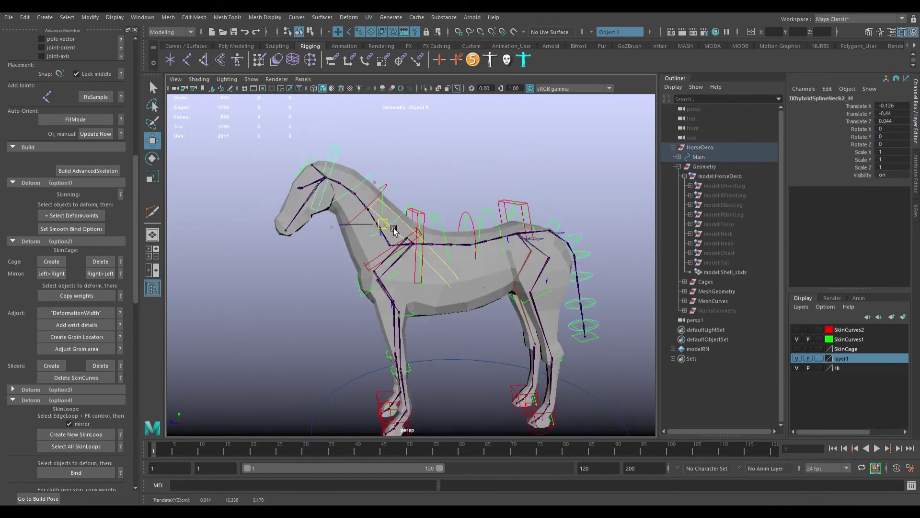
Test the shell's deformation with the head, front foot and upper back controls, undoing the last move.
click(334, 154)
alt+drag(379, 269, 431, 273)
click(422, 392)
drag(421, 392, 425, 384)
alt+drag(431, 287, 403, 282)
click(427, 185)
drag(426, 211, 431, 230)
key(ctrl+z)
Try rotating and moving the hip and neck controls to test the shell's bending, undoing each pose.
scroll(397, 234, down, 3)
click(547, 234)
key(e)
drag(587, 206, 483, 173)
key(ctrl+z)
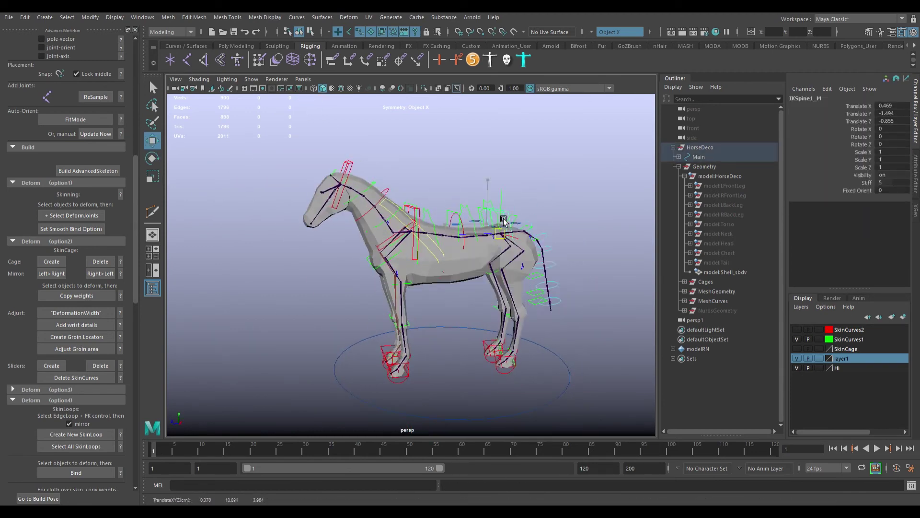
key(ctrl+z)
alt+drag(503, 230, 561, 269)
click(577, 288)
click(380, 187)
drag(401, 185, 431, 226)
key(ctrl+z)
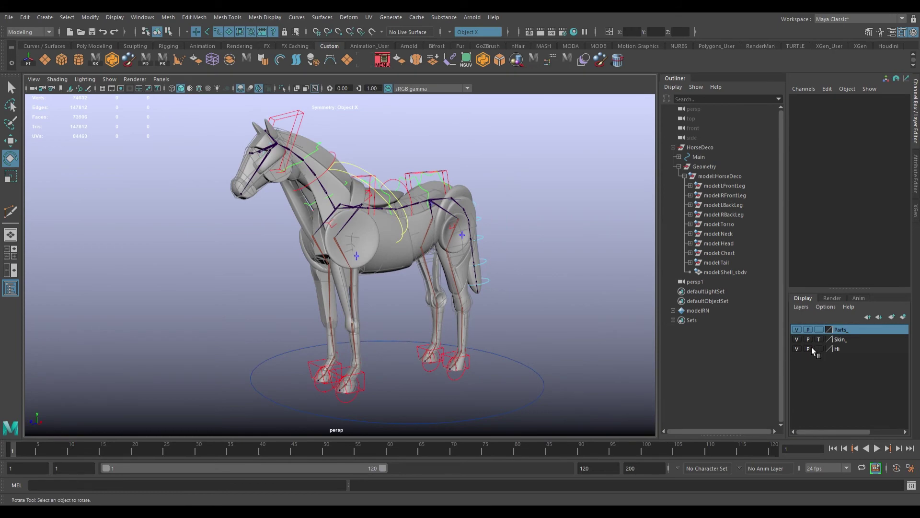
Try lifting the left front foot control on the full segmented model and undo the move.
click(351, 370)
key(w)
drag(348, 385, 312, 333)
key(ctrl+z)
Hide the Skin_ layer and select the upper mesh parts of the left front leg to check their grouping.
click(797, 339)
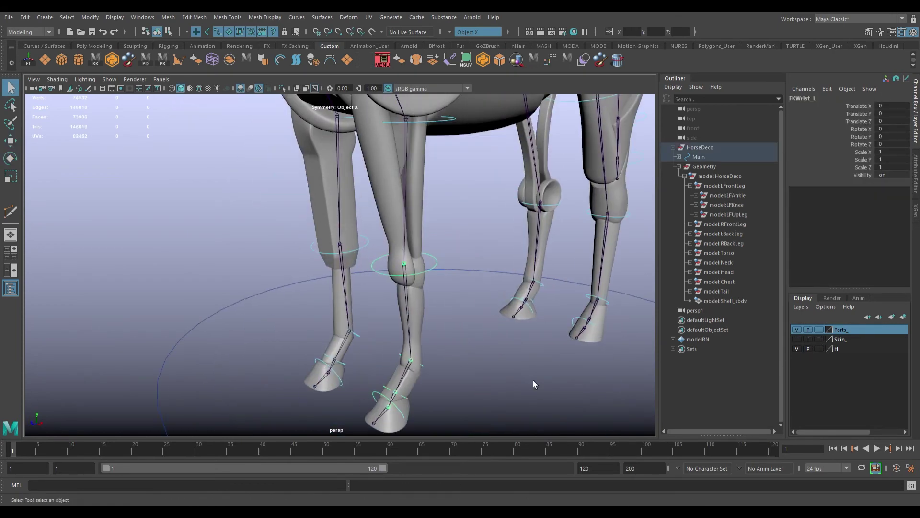
click(412, 321)
key(Up)
alt+right_drag(609, 267, 640, 268)
click(436, 297)
click(423, 235)
alt+drag(439, 271, 425, 283)
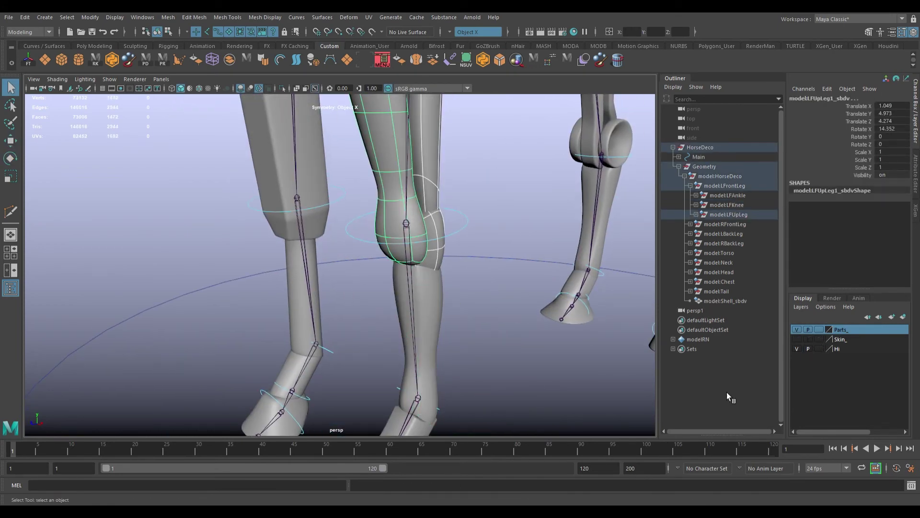
Constrain the model:LFKnee group to the left front knee joint.
click(439, 297)
alt+drag(484, 293, 464, 312)
click(208, 32)
click(439, 278)
ctrl+click(754, 207)
alt+right_drag(484, 288, 449, 290)
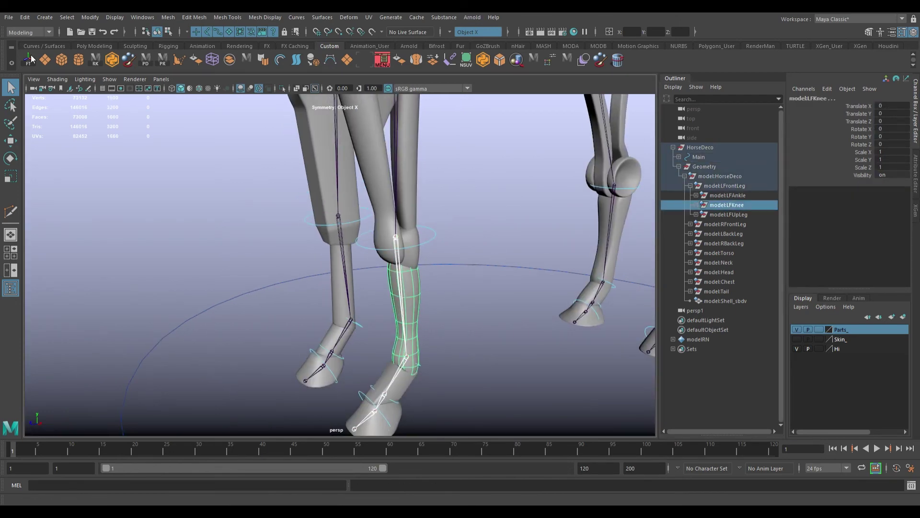
click(241, 19)
click(250, 40)
Try rotating the left front leg's FK controls to test the attached knee mesh, and undo the rotations.
click(366, 245)
key(e)
drag(365, 245, 386, 283)
click(444, 240)
drag(469, 223, 436, 308)
key(ctrl+z)
key(ctrl+z)
key(ctrl+z)
key(q)
alt+right_drag(435, 308, 384, 288)
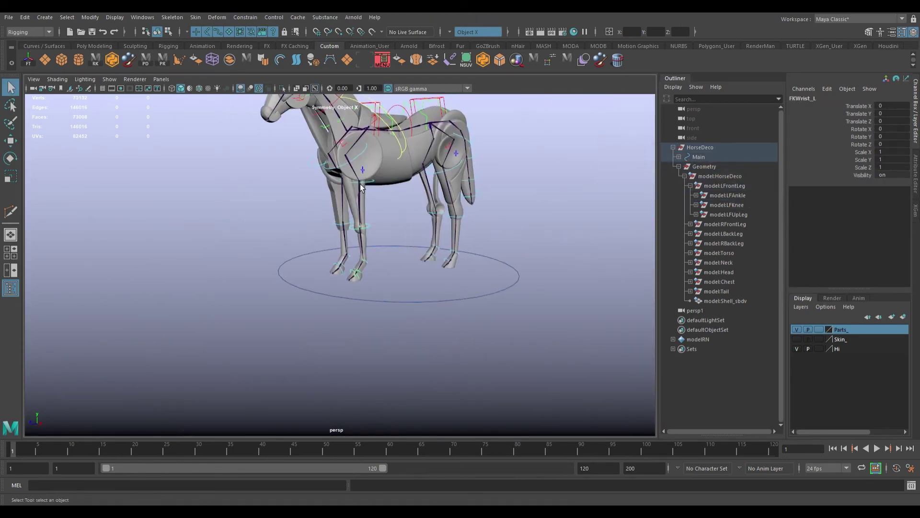
Select the left front ankle joint together with the model:LFAnkle group as the pair to constrain.
alt+middle_drag(408, 239, 407, 311)
click(372, 296)
click(330, 259)
alt+drag(350, 283, 422, 312)
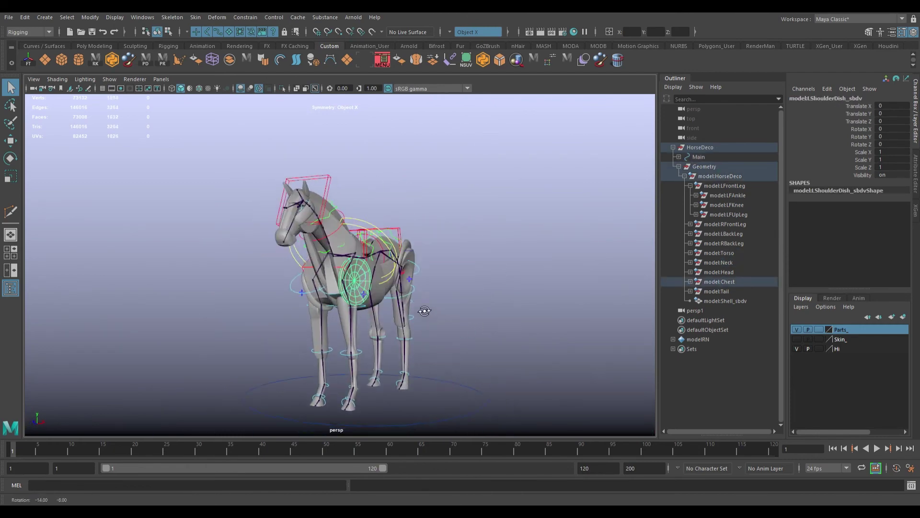
scroll(442, 322, up, 5)
click(334, 294)
click(369, 267)
alt+drag(526, 259, 503, 240)
click(728, 195)
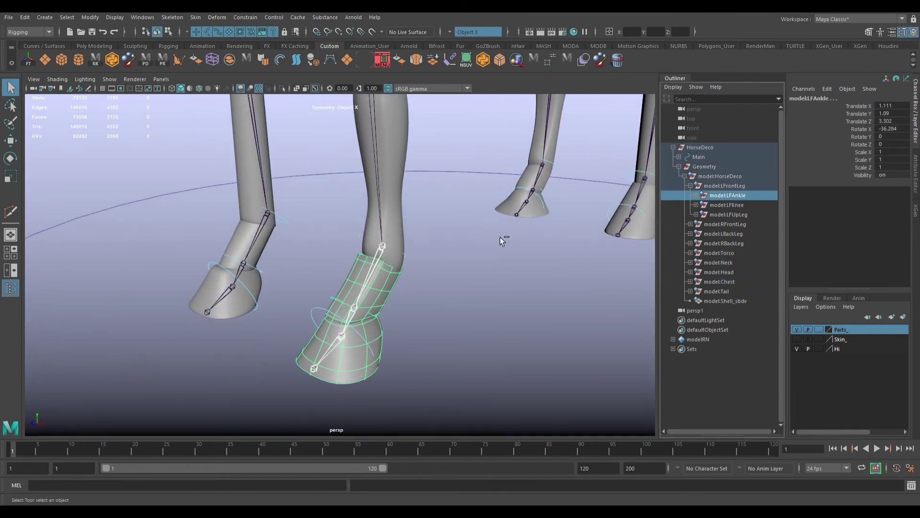
Constrain the left front hoof mesh to the left Fingers2 joint and try a rotation, undoing it.
click(365, 312)
key(e)
alt+drag(366, 331, 379, 306)
click(366, 415)
key(ctrl+z)
scroll(404, 374, down, 3)
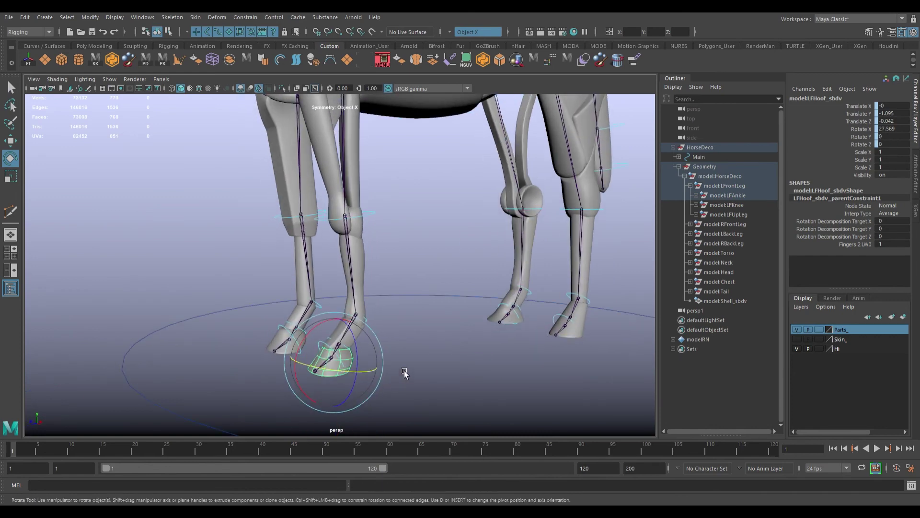
Constrain the model:LFUpLeg group to the Elbow_L joint.
alt+middle_drag(405, 283, 411, 335)
alt+drag(411, 335, 393, 350)
click(363, 281)
key(Up)
key(q)
click(364, 232)
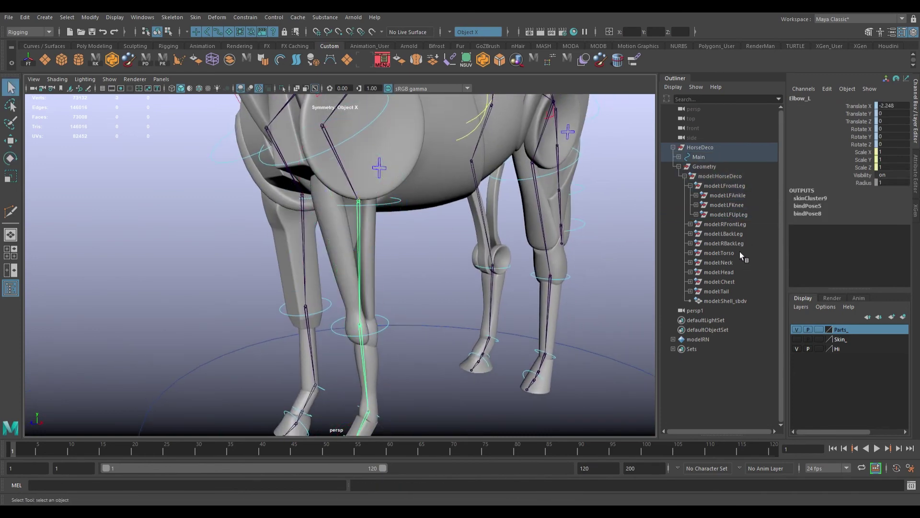
ctrl+click(729, 214)
click(633, 59)
Try rotating the left front leg's FK controls to test the attached upper leg mesh, and undo the rotation.
click(393, 204)
key(e)
key(ctrl+z)
drag(401, 215, 426, 299)
click(386, 320)
Set the left front leg's FK/IK switch to 10, try moving the foot control, and undo the move.
click(359, 219)
click(892, 106)
text(10)
click(349, 372)
key(w)
key(ctrl+z)
key(ctrl+z)
alt+drag(355, 326, 402, 336)
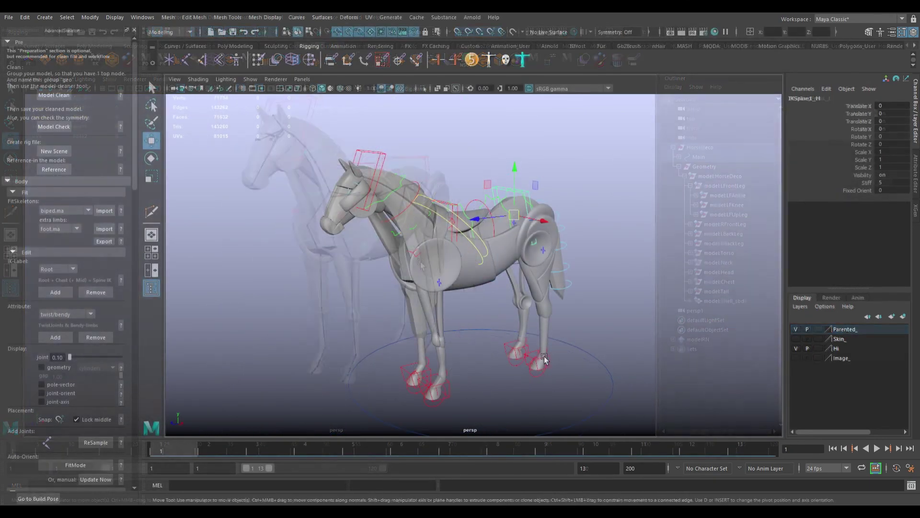
On the finished rig, try lifting the left back foot control IKLegBack_L and undo the move.
click(532, 369)
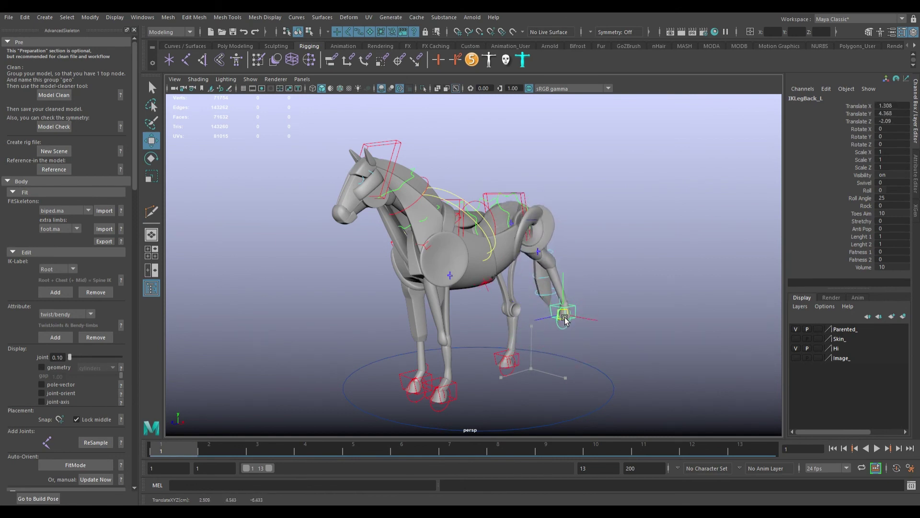
key(ctrl+z)
alt+drag(551, 257, 544, 258)
Try raising the hip control IKSpine1_M by about 2.17 units to test the body deformation, and undo the move.
click(526, 198)
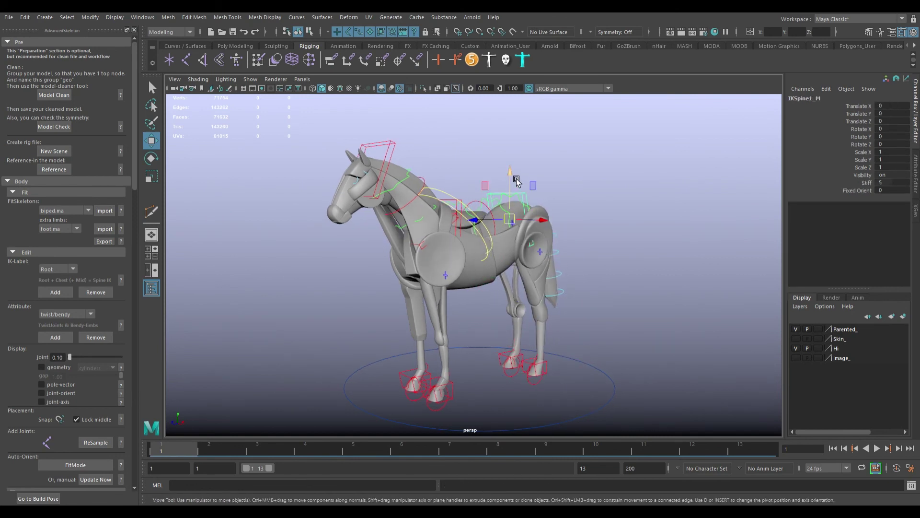
drag(516, 181, 532, 140)
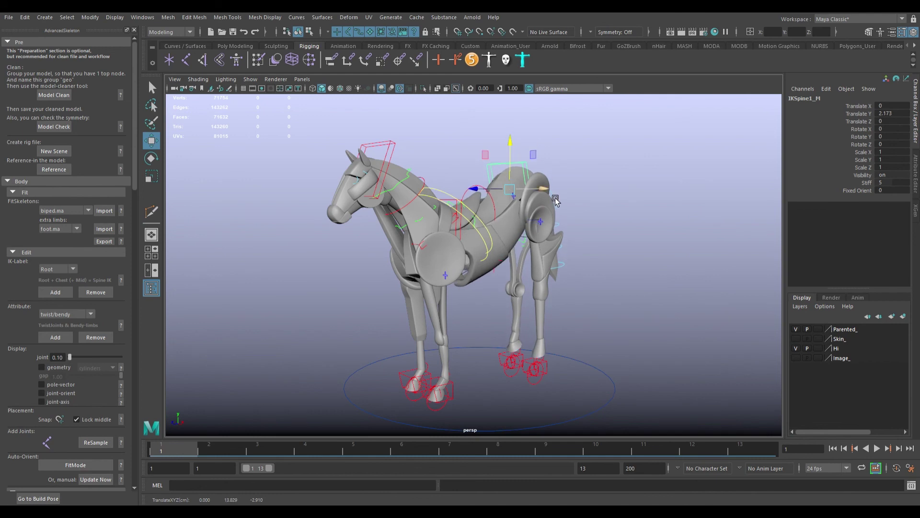
alt+drag(555, 200, 464, 271)
key(ctrl+z)
Try moving the chest control IKSpine3_M to test the front of the body, and undo the move.
click(449, 206)
click(459, 212)
key(ctrl+z)
alt+middle_drag(464, 269, 463, 260)
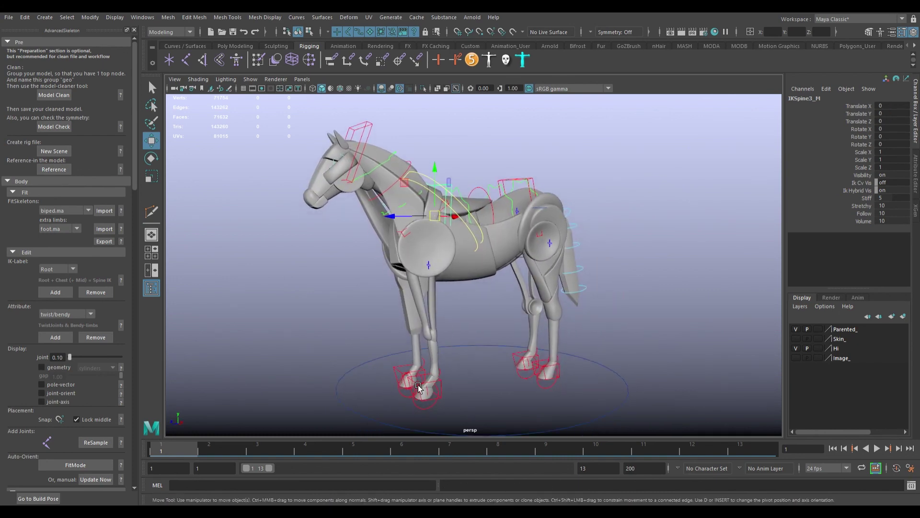
Try moving the right front foot control and undo it, then raise the left front foot control about 2.86 units and adjust its Roll.
click(408, 369)
click(406, 371)
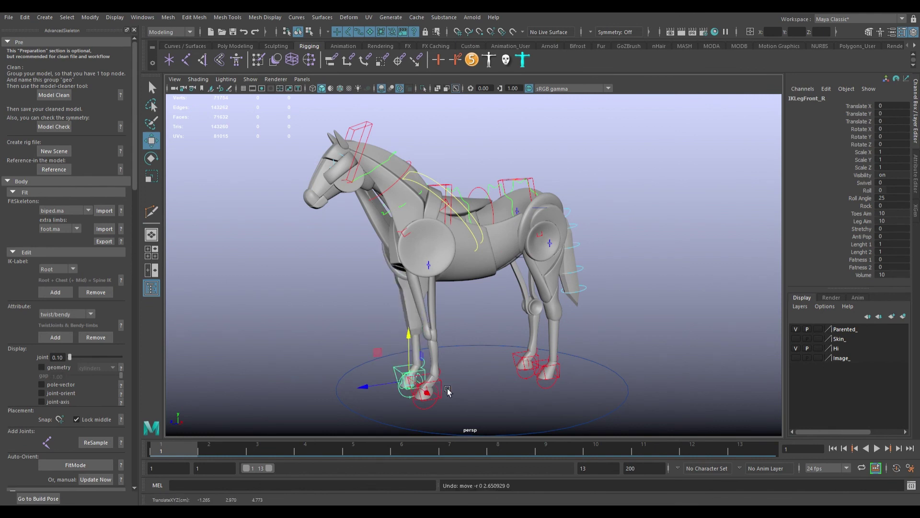
alt+drag(451, 392, 460, 380)
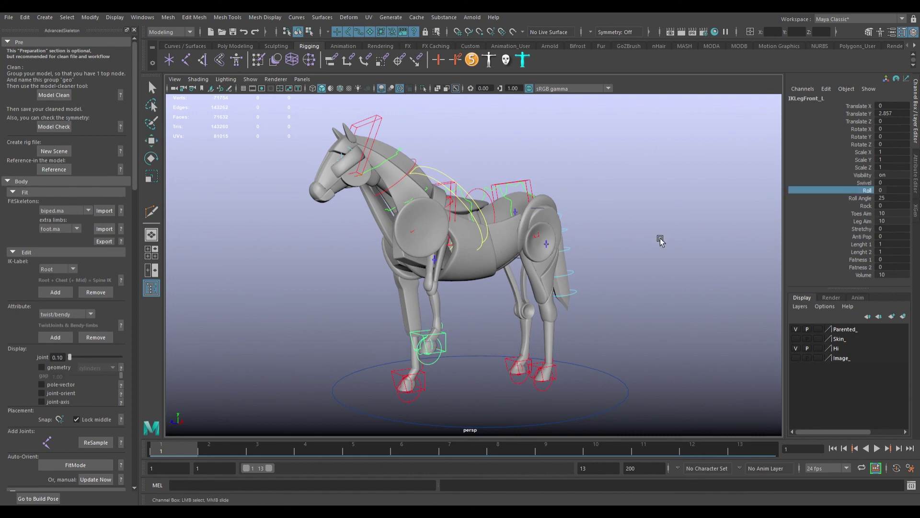
alt+drag(657, 262, 604, 284)
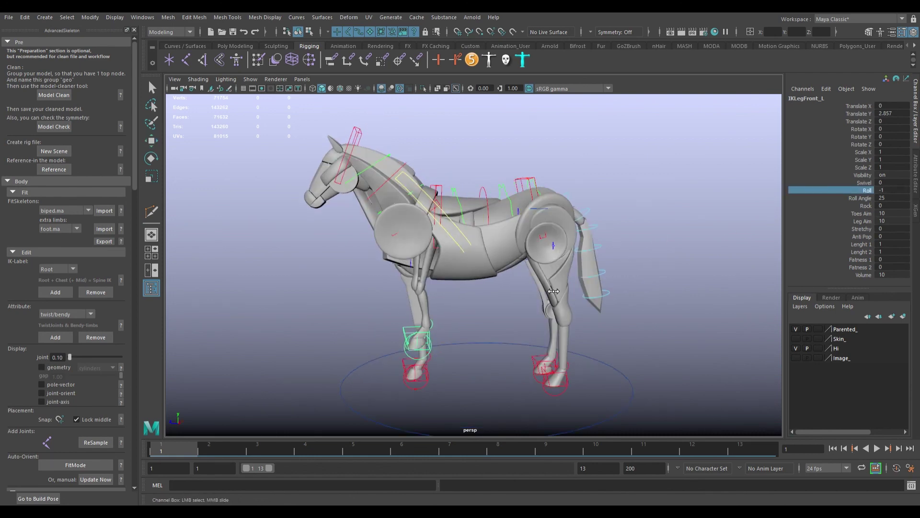